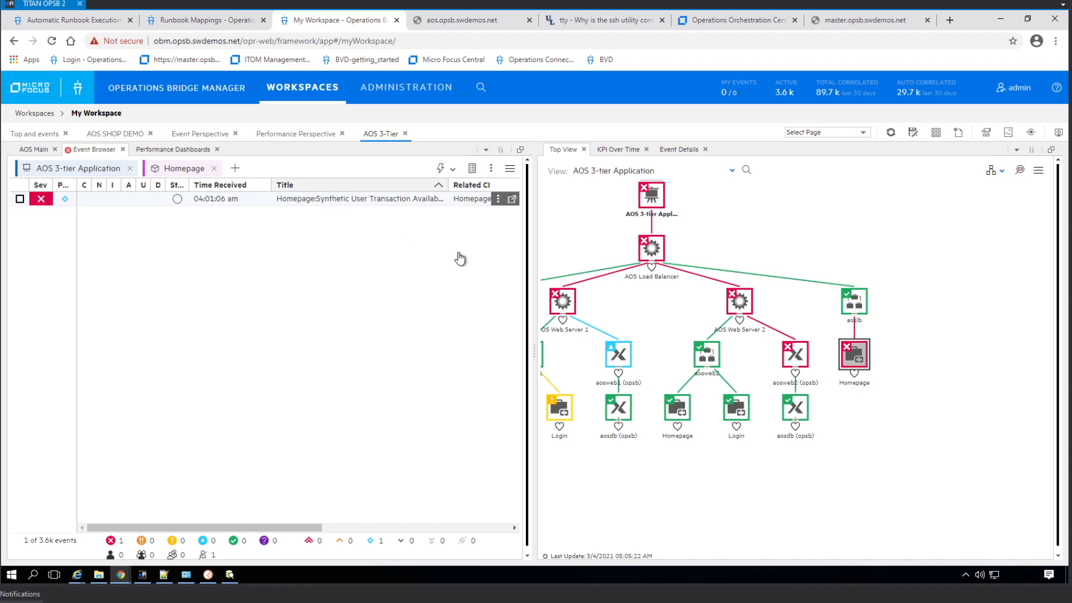
# - Show the event details of the critical Homepage synthetic transaction availability event
pyautogui.click(253, 199)
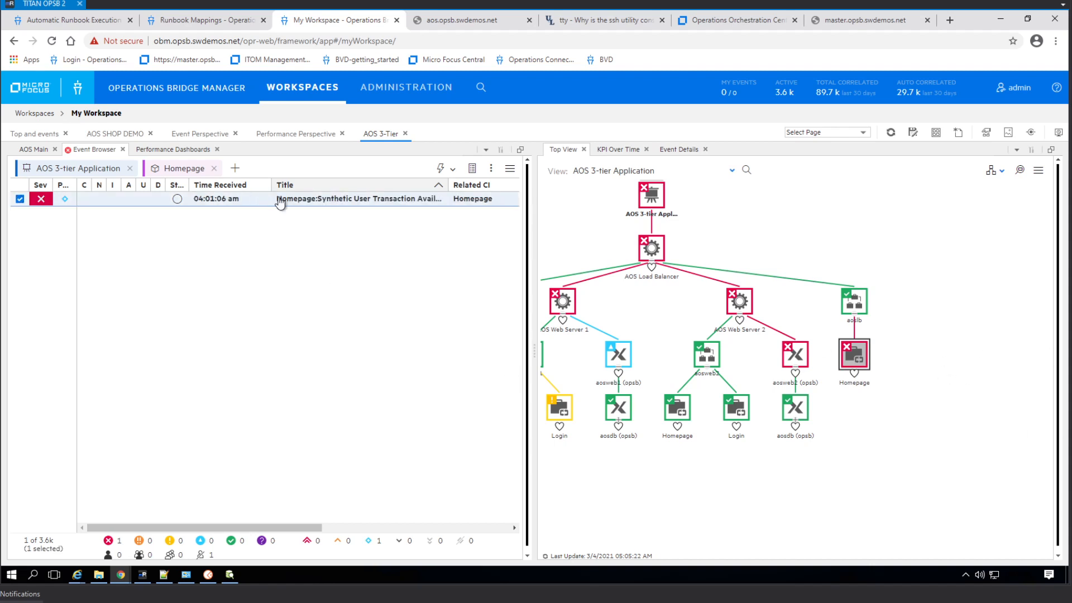
pyautogui.click(680, 151)
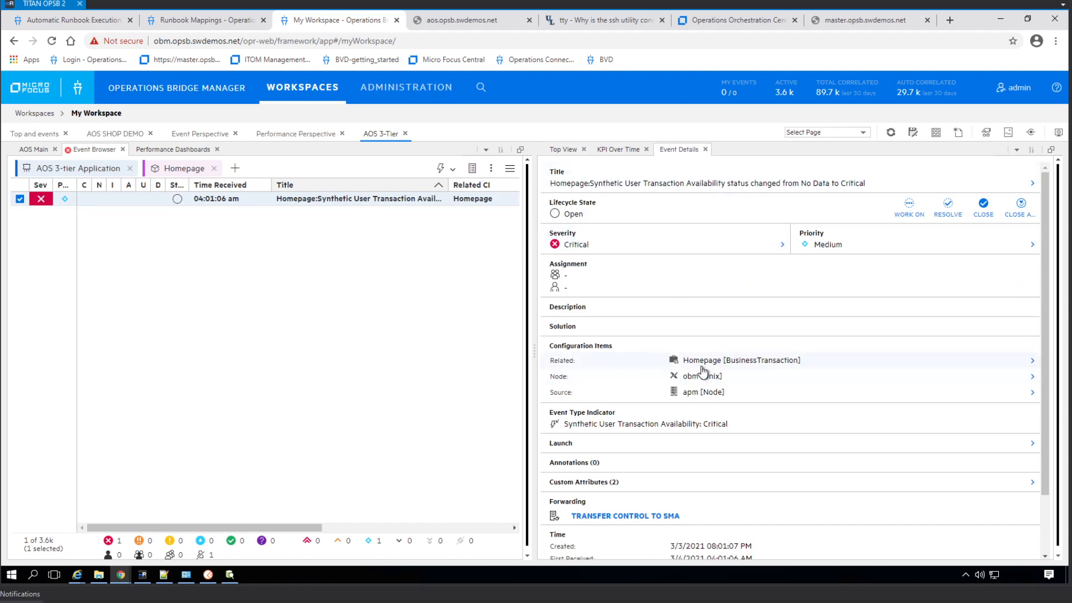
pyautogui.click(570, 192)
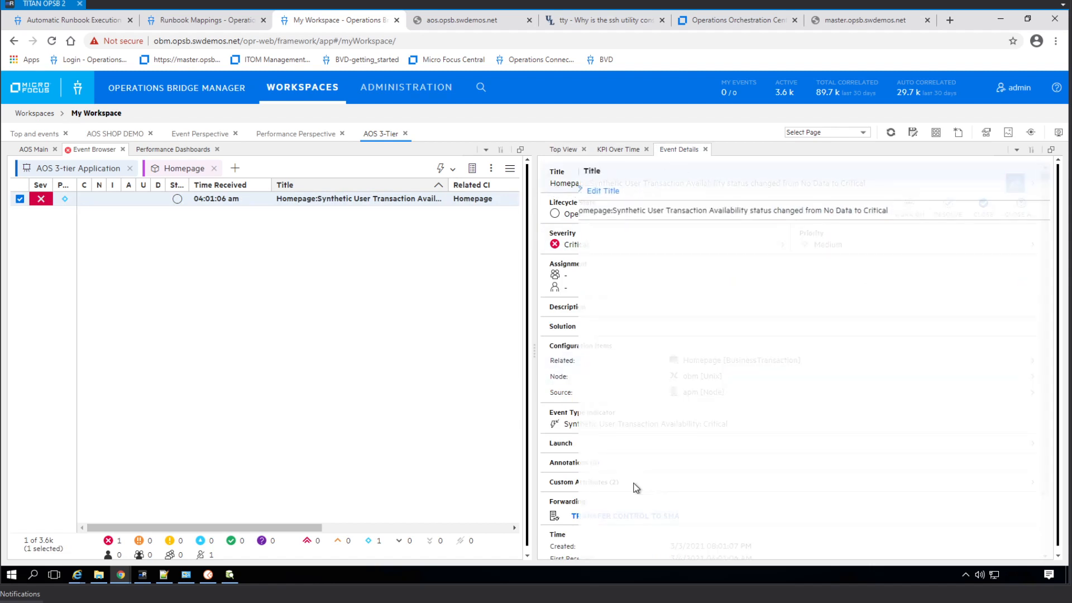
pyautogui.click(553, 174)
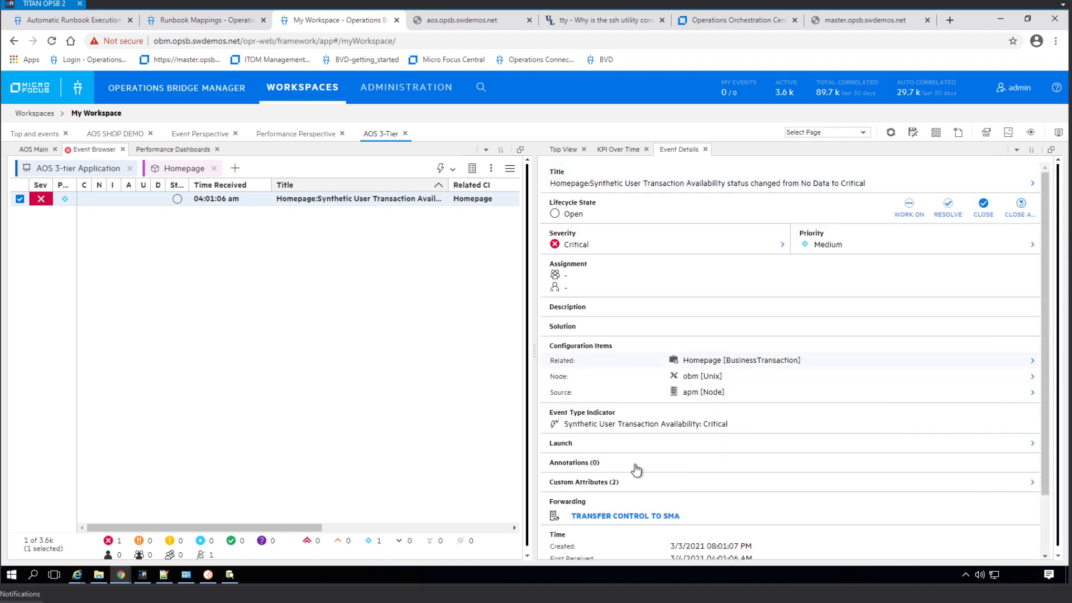
# - Inspect the Homepage event's resolver hints, highlight the UCMDB ID in the related CI hint, and return to the event overview
pyautogui.scroll(-2, 634, 468)
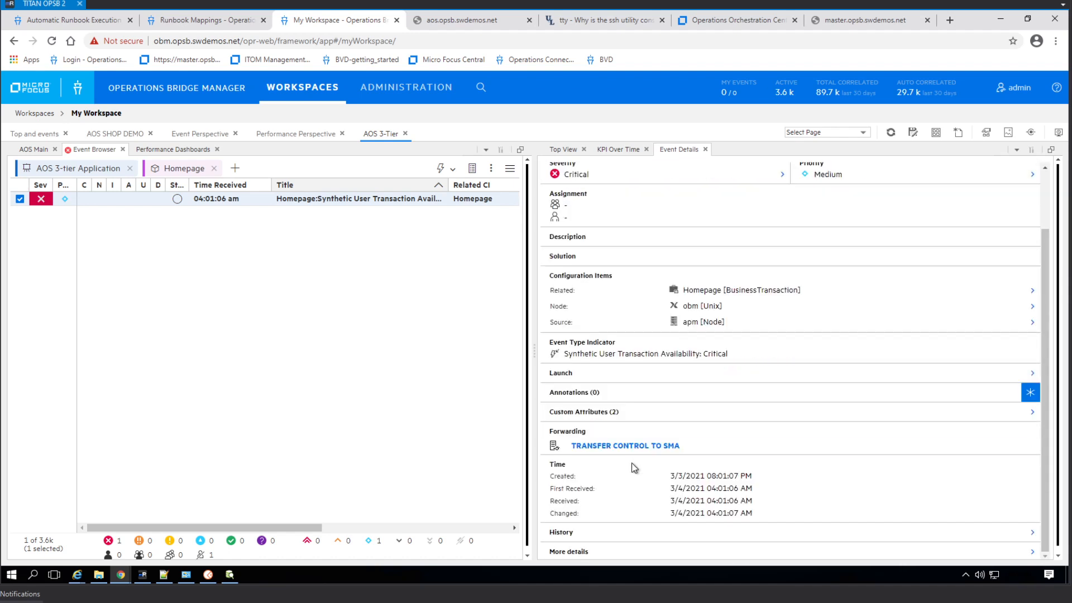
pyautogui.click(580, 551)
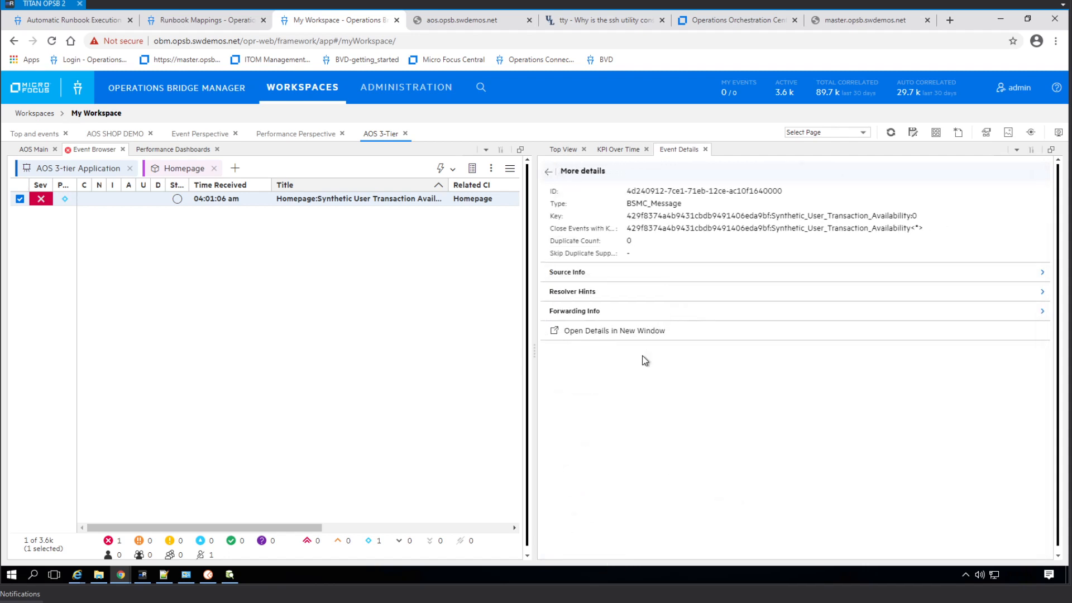
pyautogui.click(591, 299)
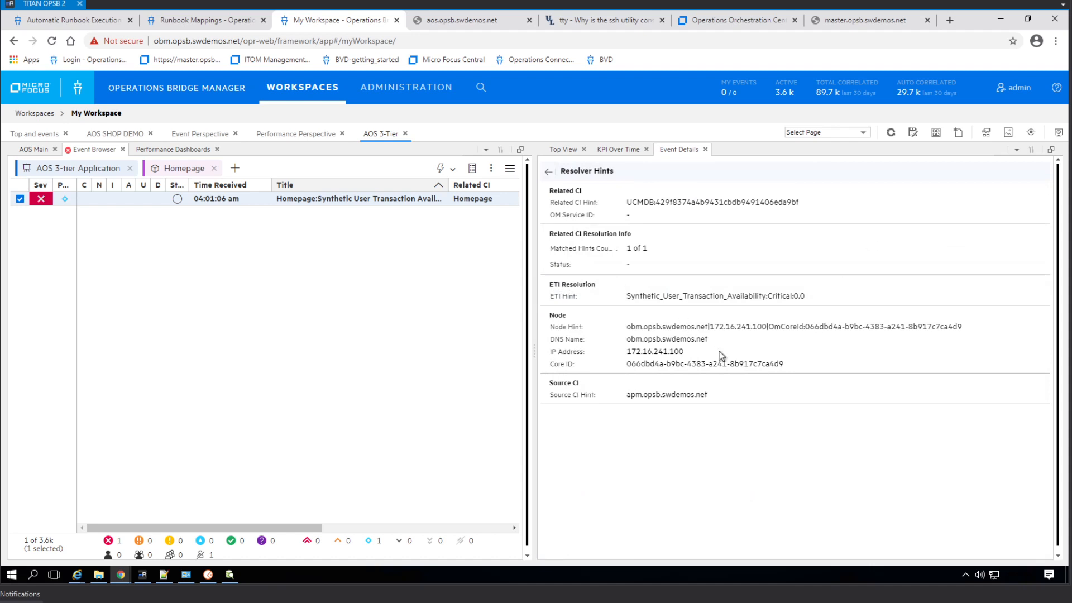
pyautogui.moveTo(657, 202); pyautogui.dragTo(814, 206)
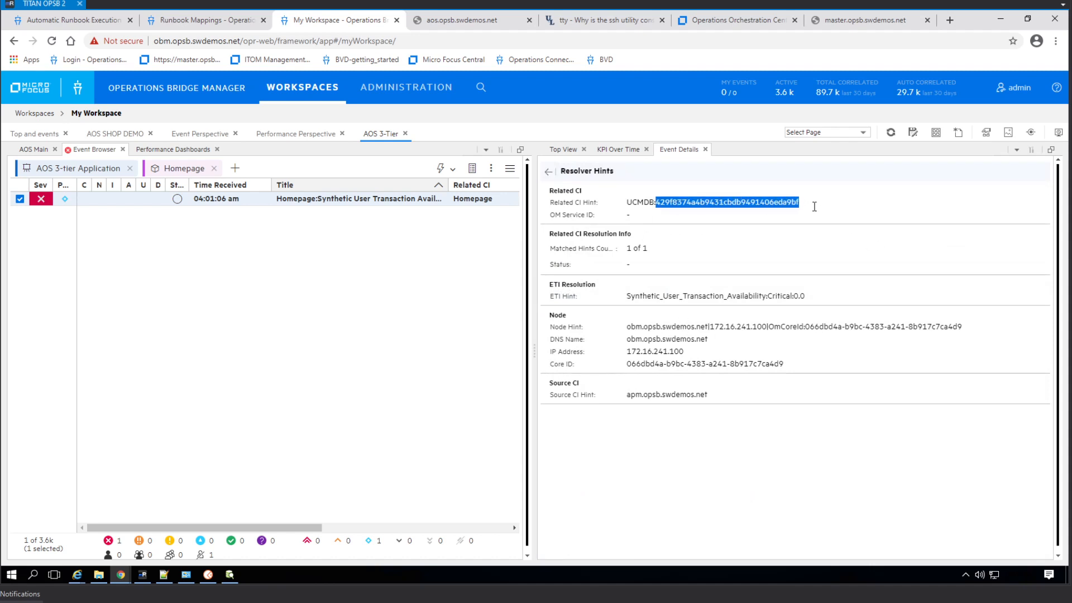
pyautogui.click(549, 173)
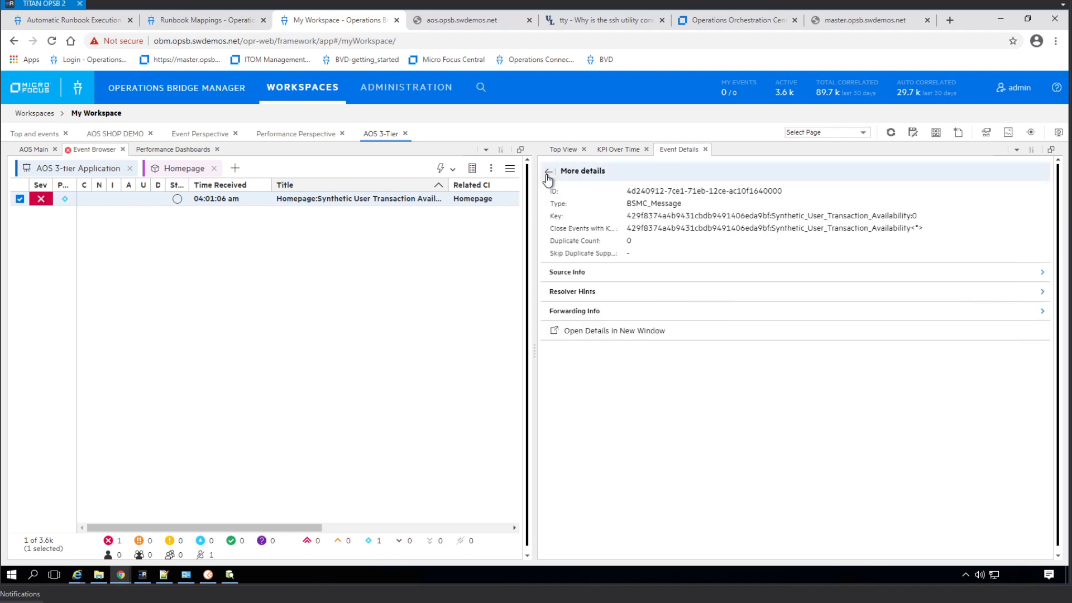
pyautogui.click(550, 173)
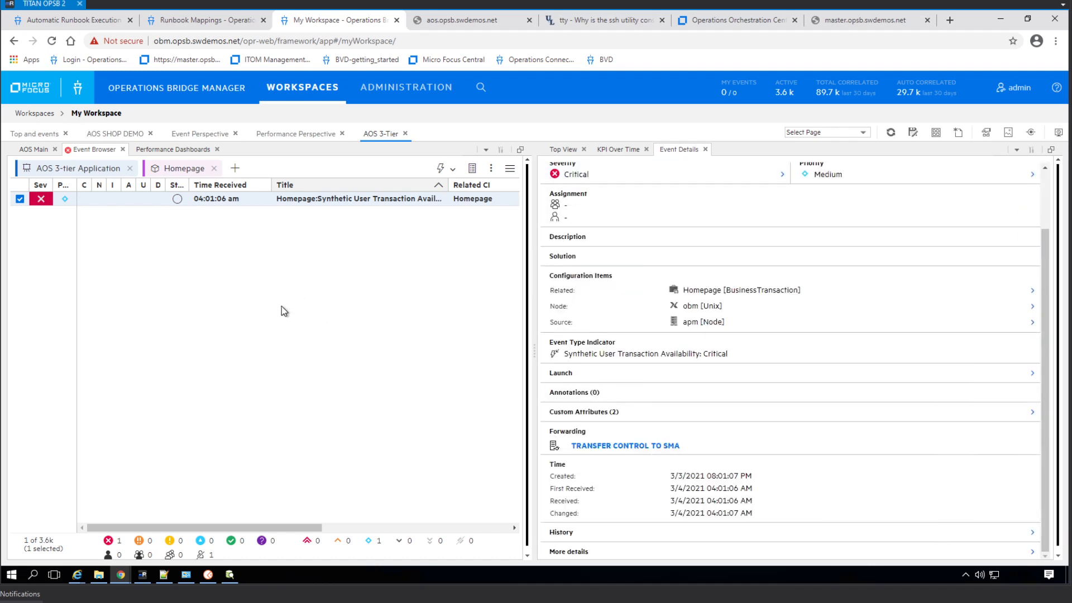
# - Switch to Operations Orchestration Studio in the mRemoteNG OO session and locate the FIX AOS LB flow in AOS Stress Scripts
pyautogui.click(206, 23)
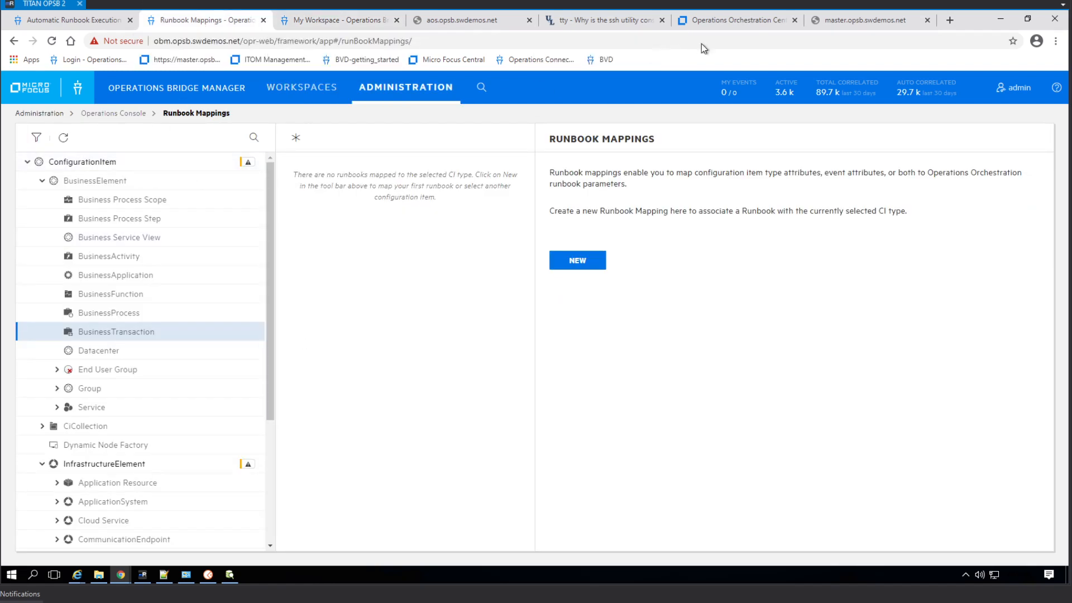
pyautogui.click(142, 575)
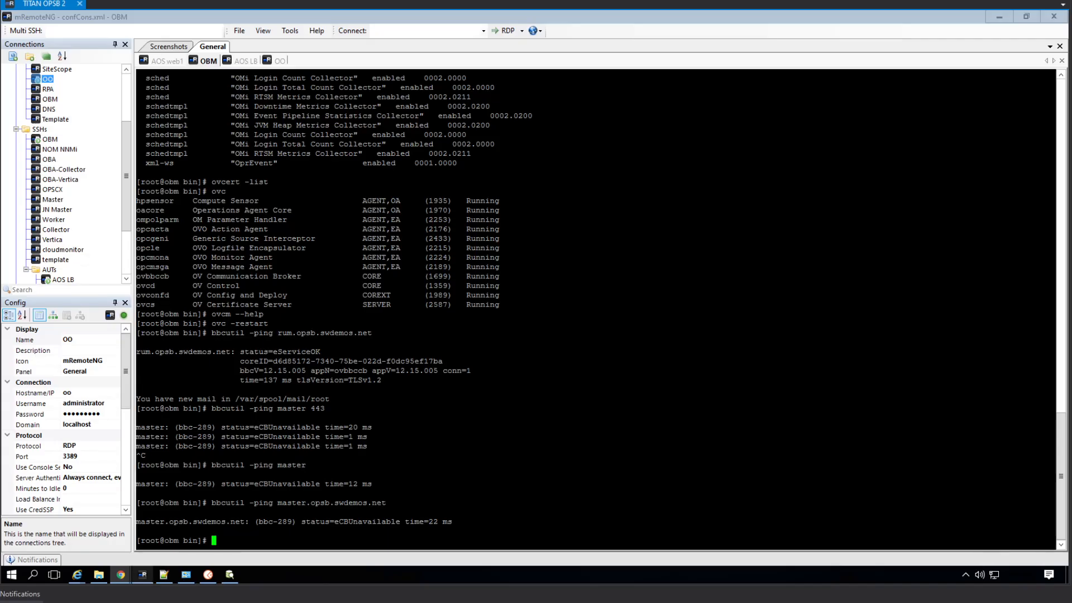
pyautogui.click(280, 61)
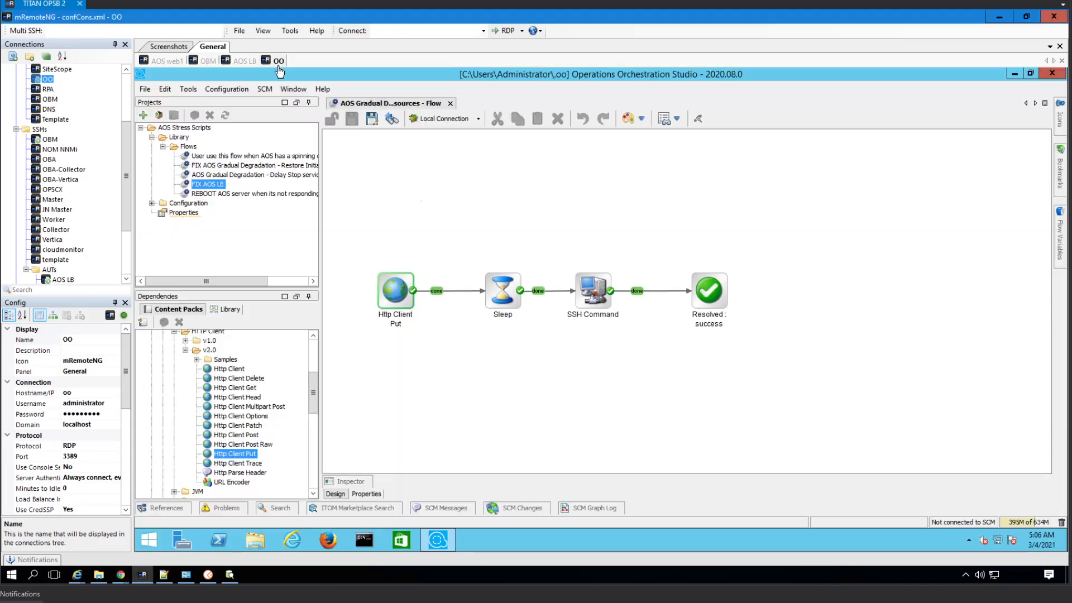
pyautogui.click(190, 148)
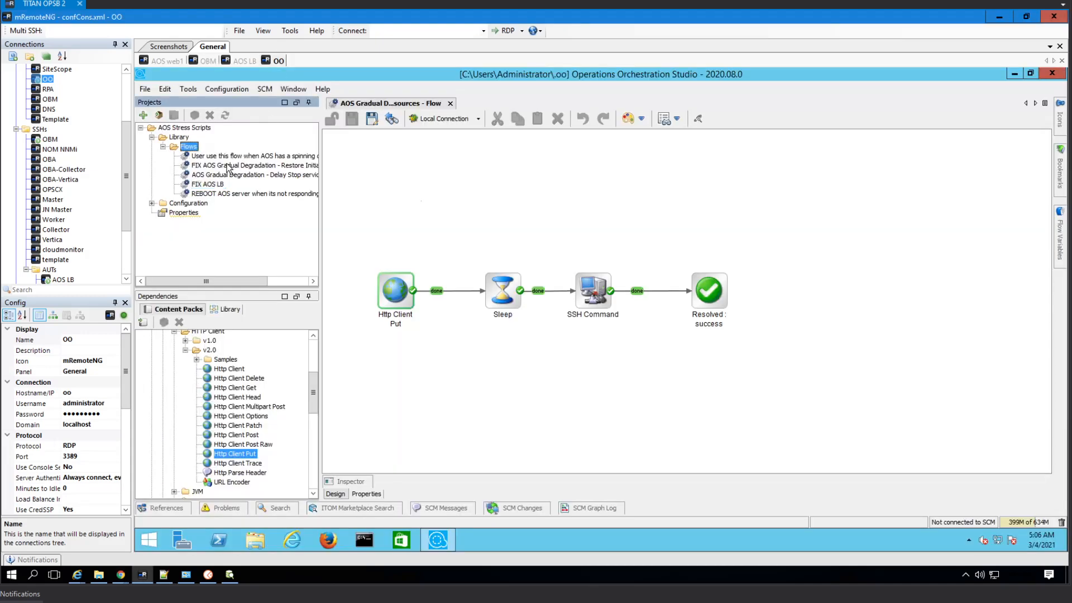
pyautogui.click(210, 186)
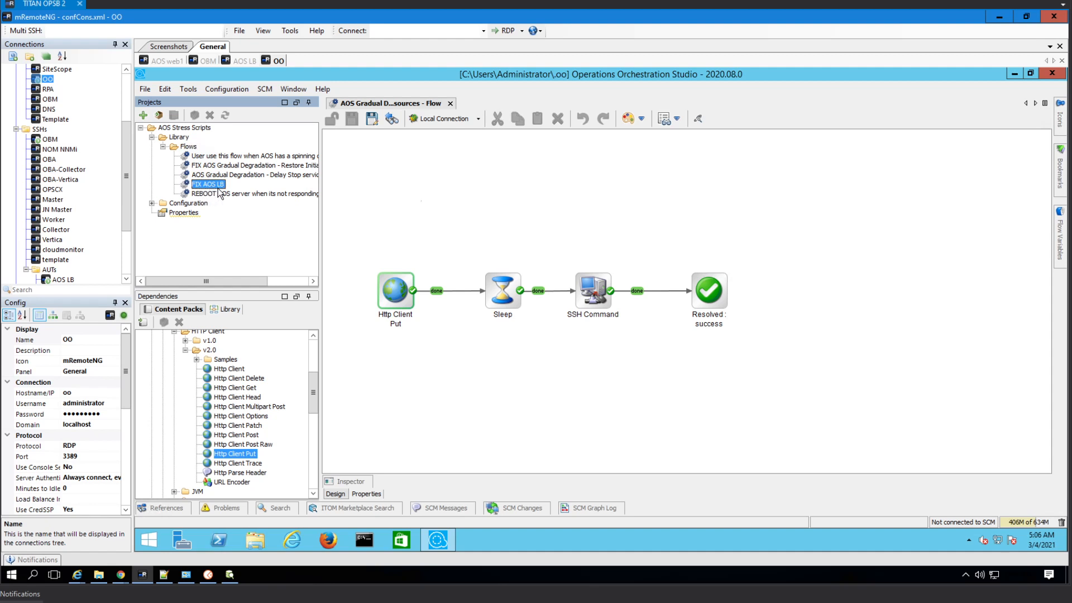
pyautogui.click(193, 147)
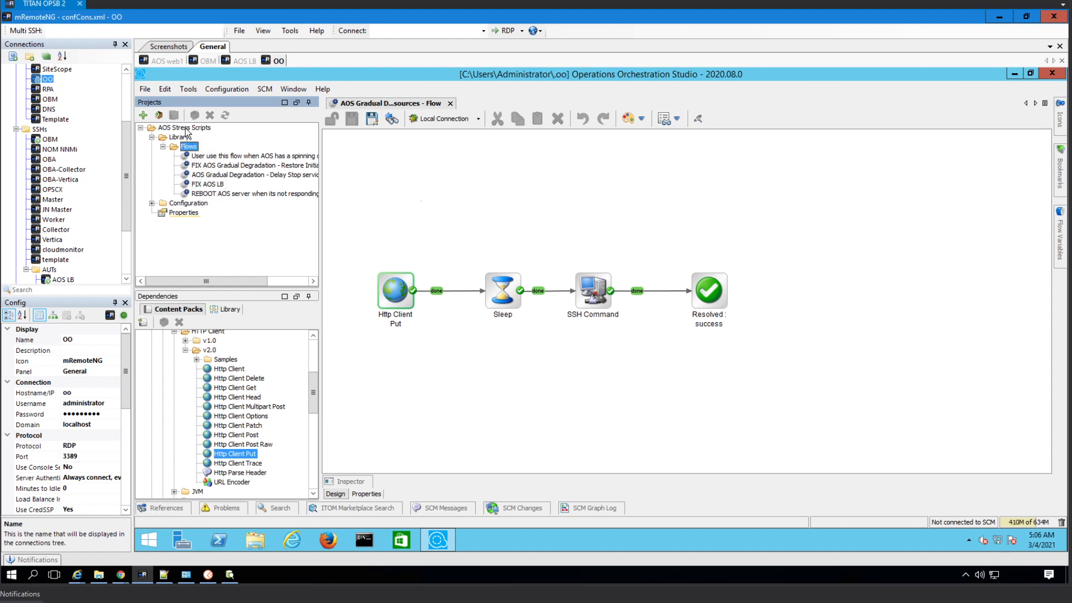
# - Create a content pack from the AOS Stress Scripts project on the Desktop, keeping version 1.0.4 and the default dependencies
pyautogui.rightClick(186, 130)
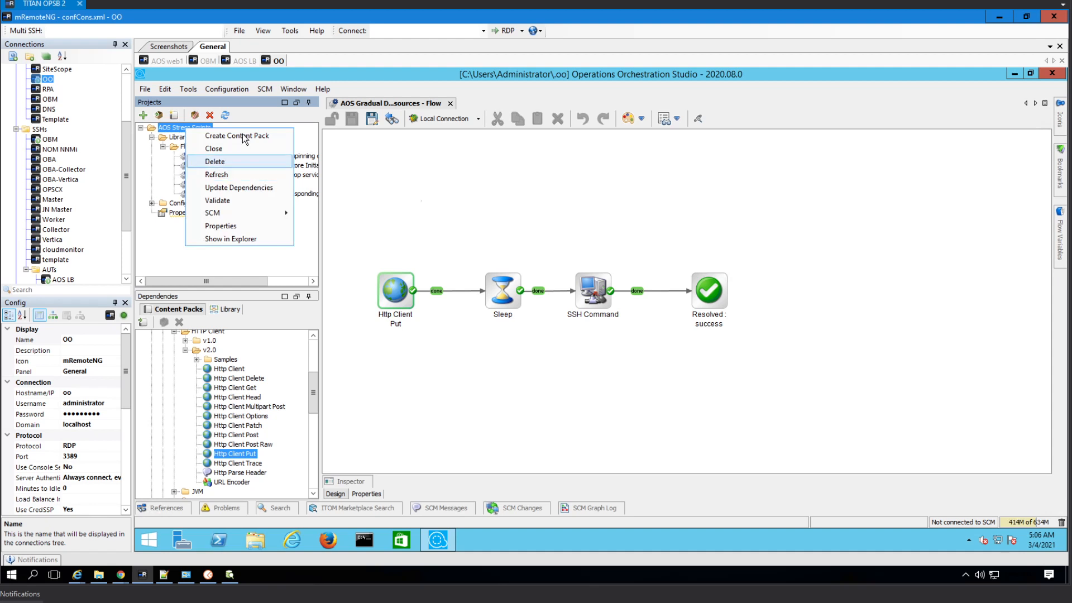
pyautogui.click(237, 136)
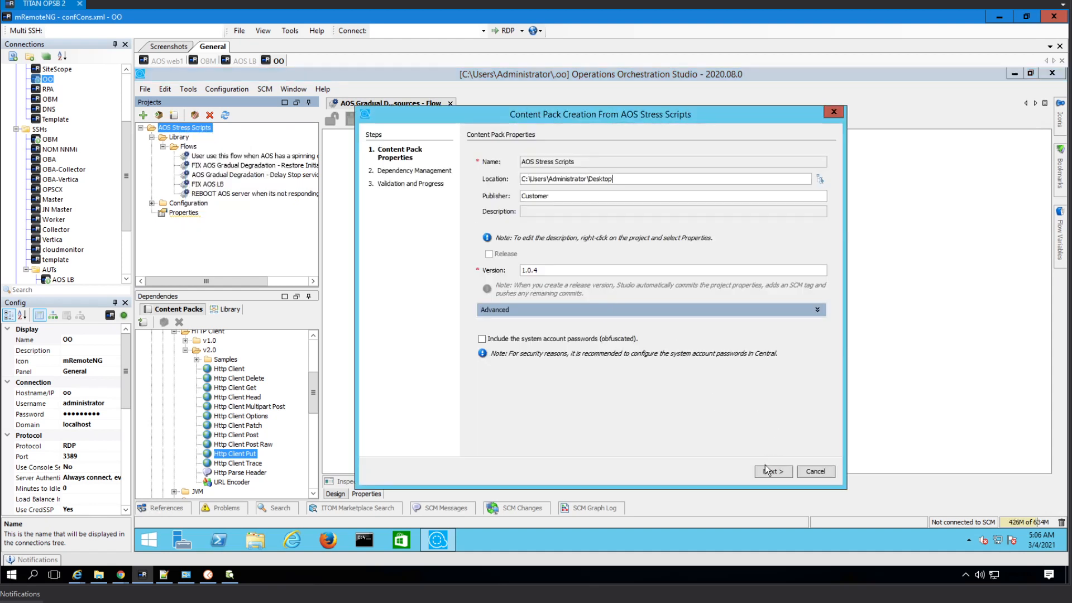
pyautogui.click(777, 472)
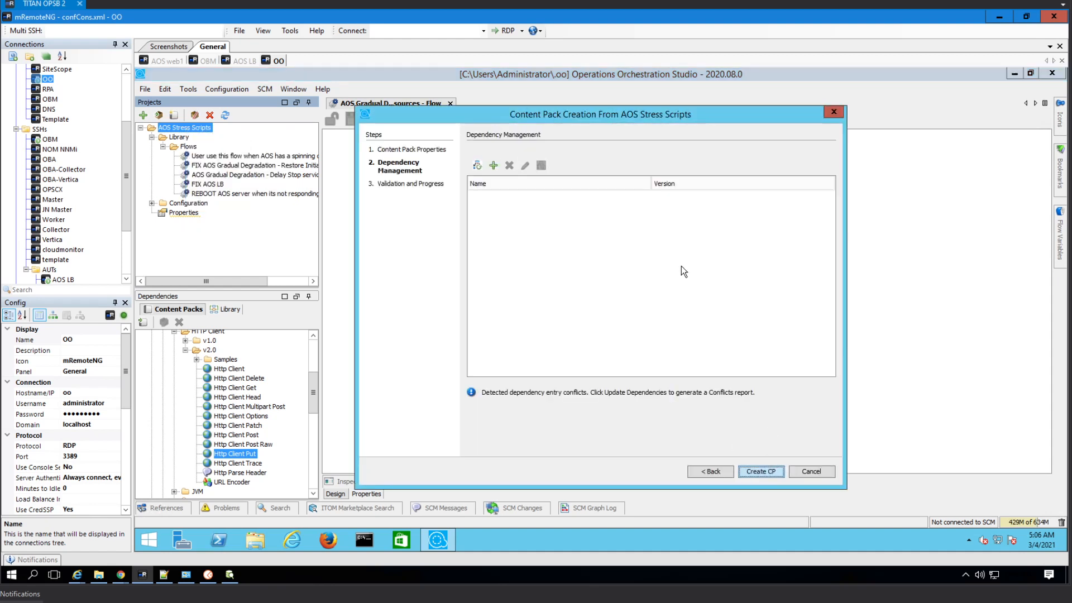
pyautogui.click(764, 472)
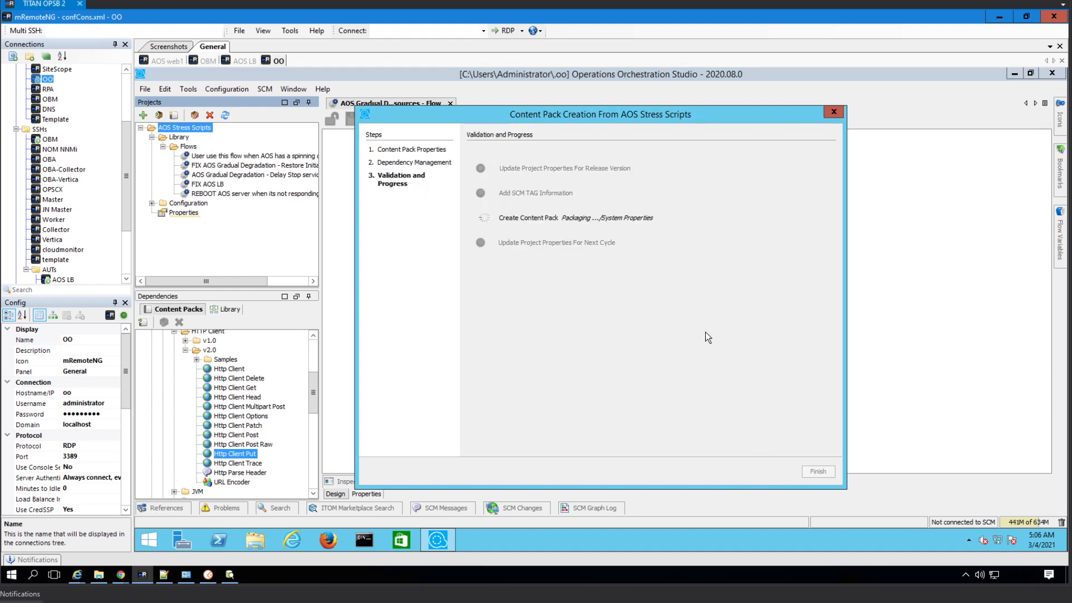
pyautogui.click(818, 472)
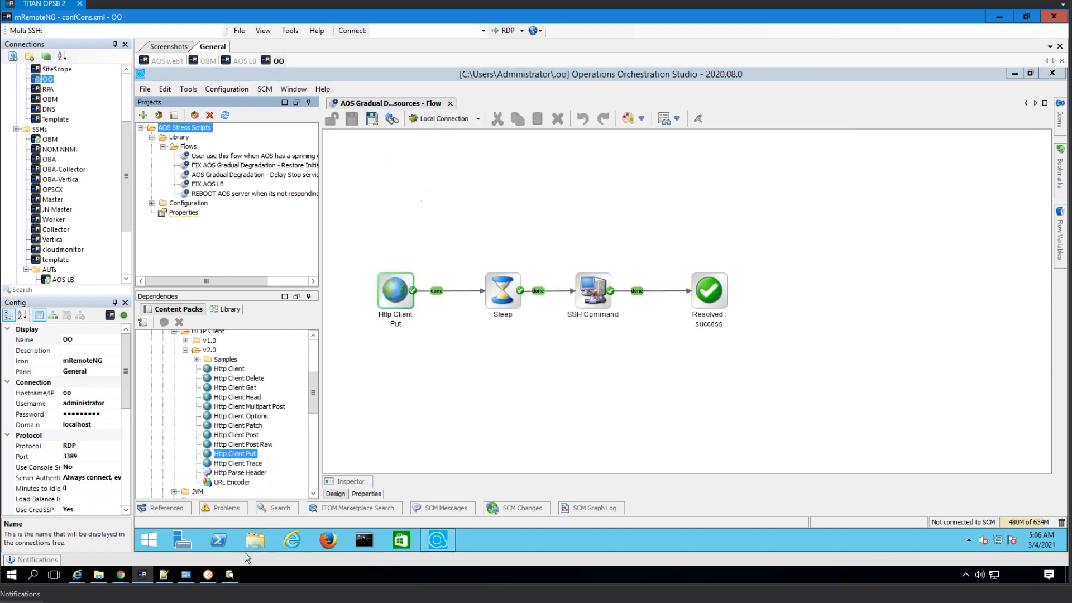
# - Copy AOS Stress Scripts-cp-1.0.4.jar from the remote server's Desktop into the local bootcamp\oo content packs folder
pyautogui.click(254, 541)
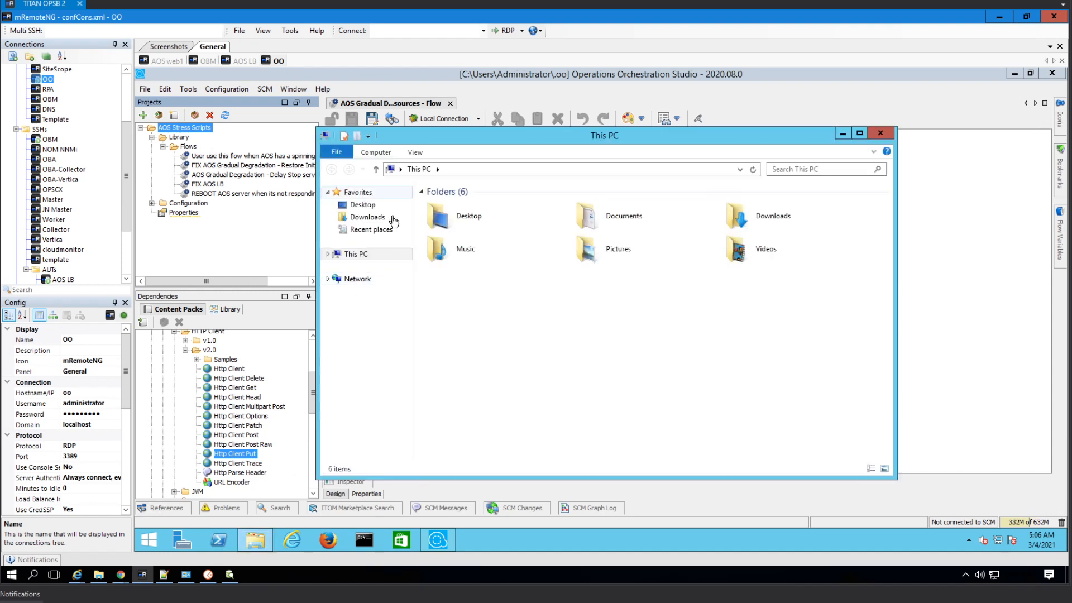
pyautogui.click(362, 204)
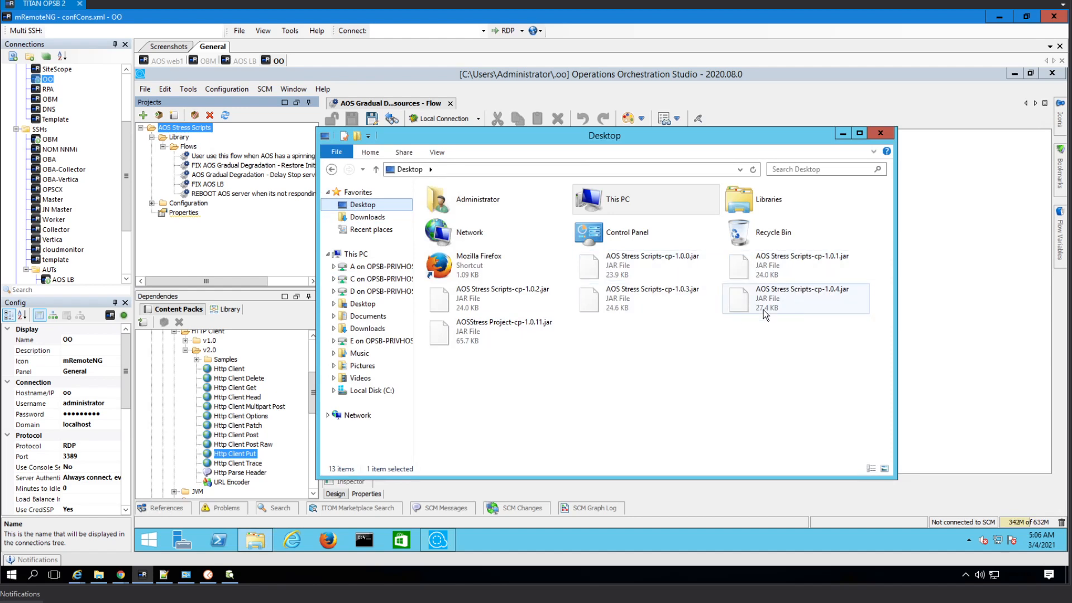
pyautogui.click(99, 574)
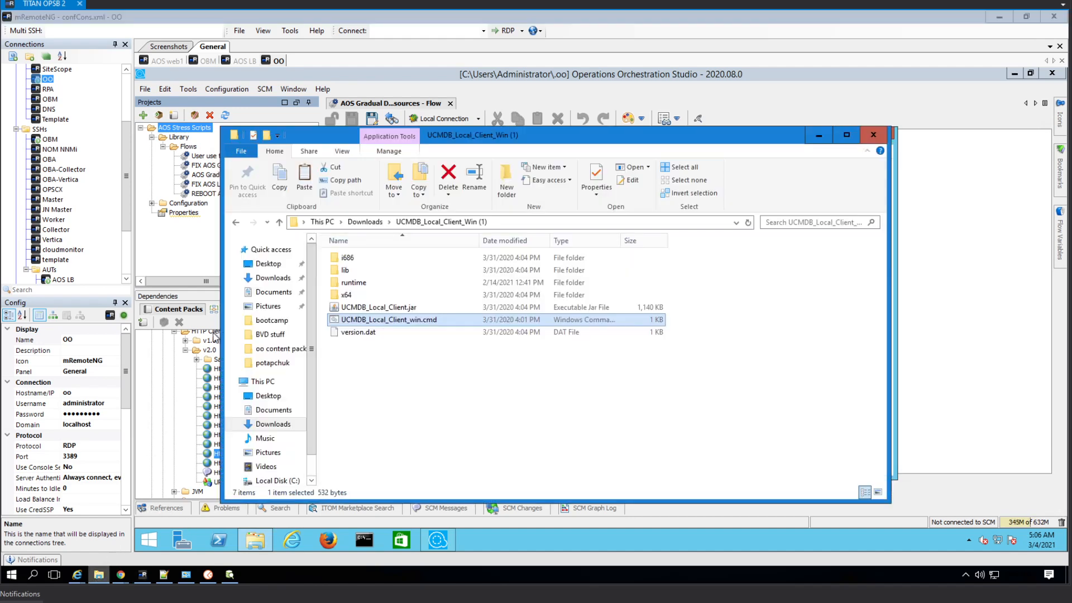
pyautogui.click(382, 377)
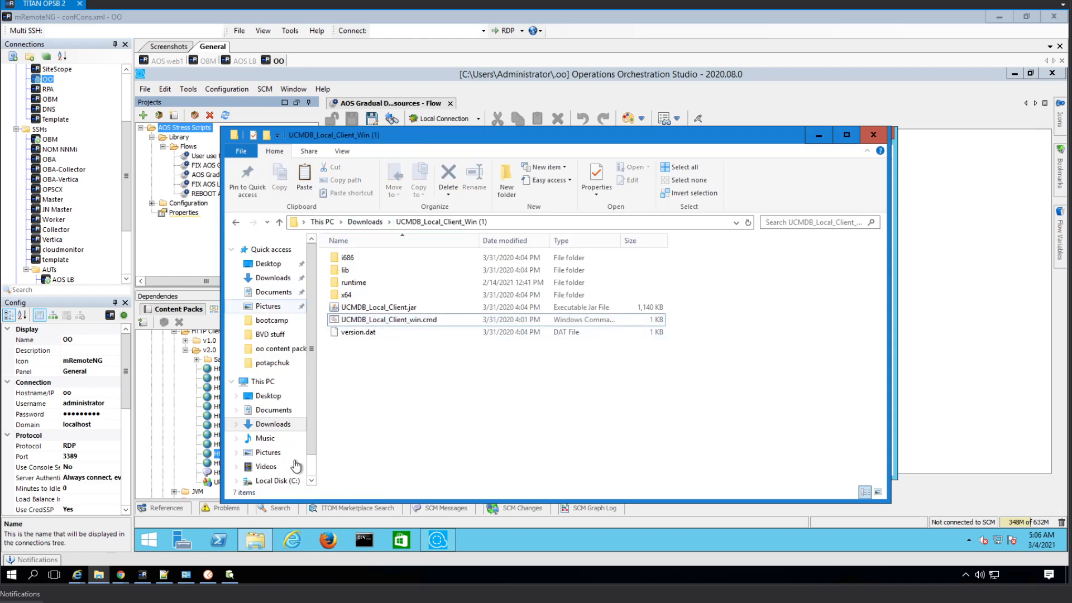
pyautogui.click(273, 320)
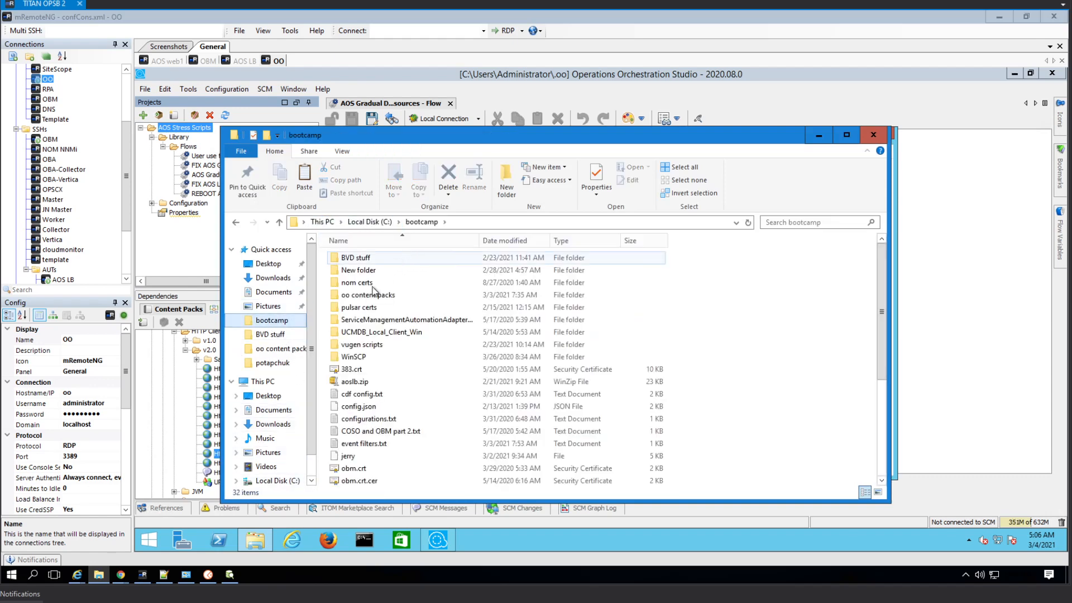
pyautogui.doubleClick(373, 293)
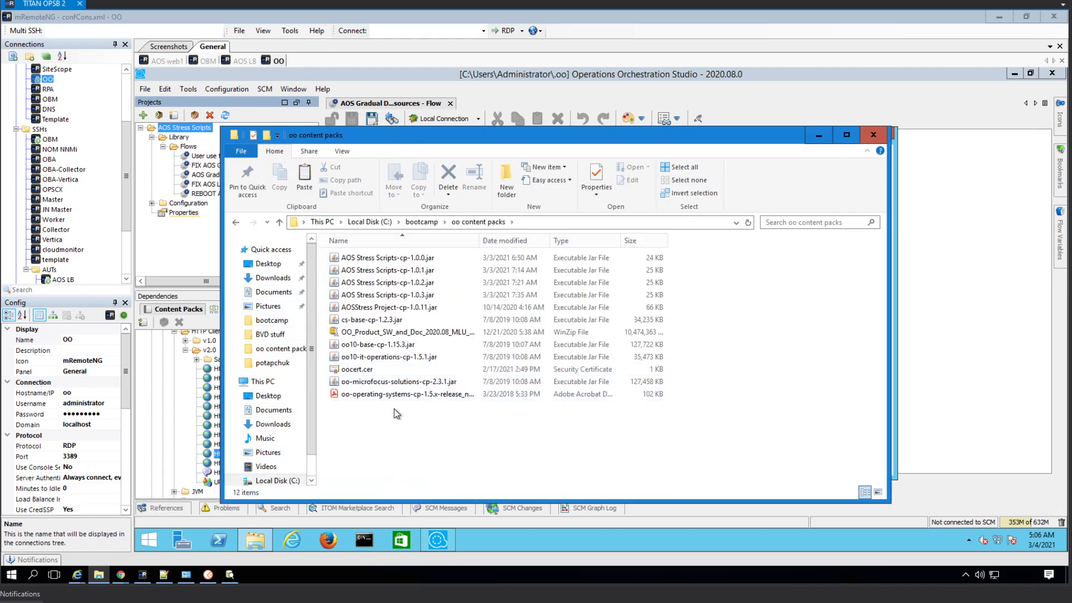
pyautogui.hotkey('ctrl', 'v')
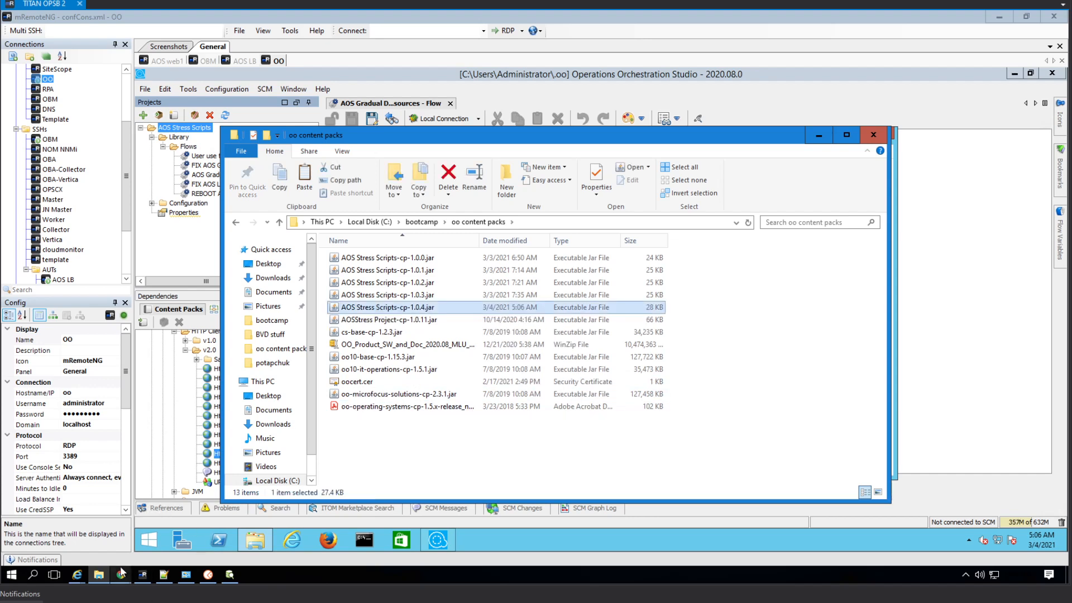
pyautogui.moveTo(121, 574)
pyautogui.click(186, 509)
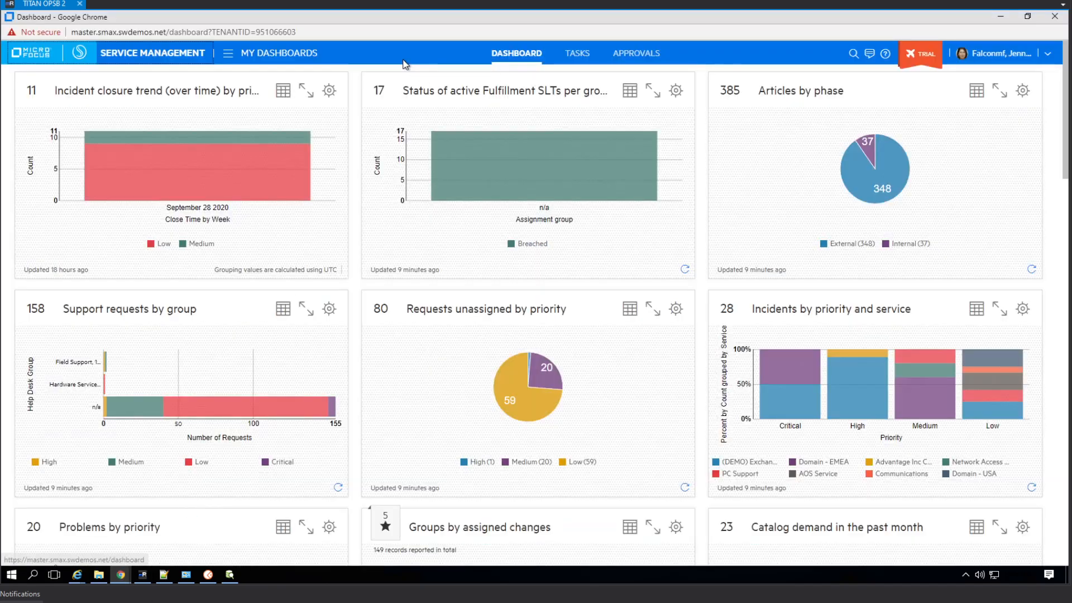
pyautogui.click(1055, 16)
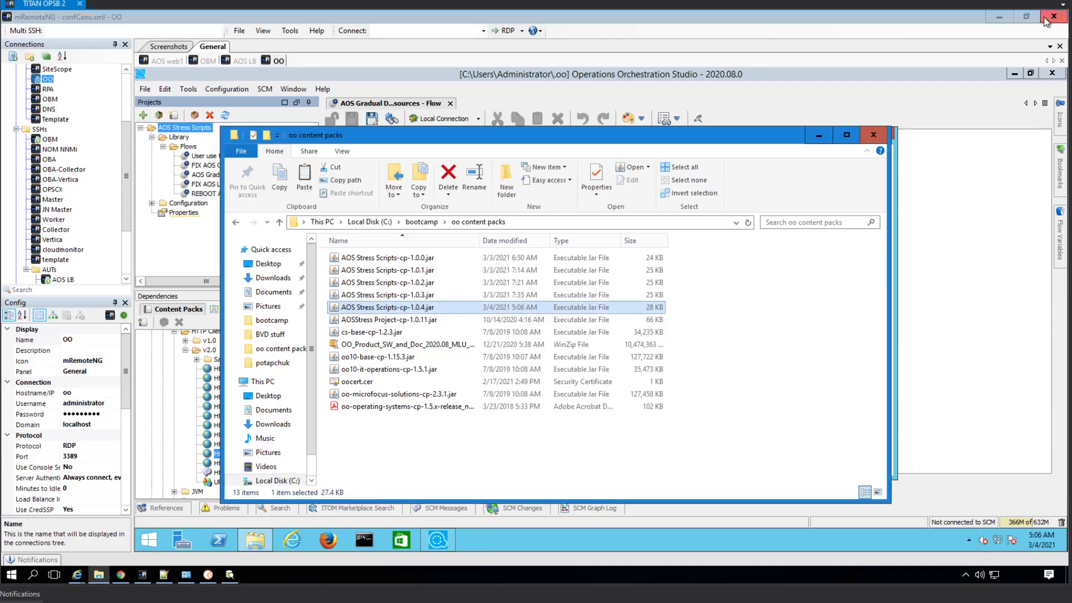
# - Switch to Operations Orchestration Central in Chrome and add AOS Stress Scripts-cp-1.0.4.jar as new content to deploy
pyautogui.click(120, 576)
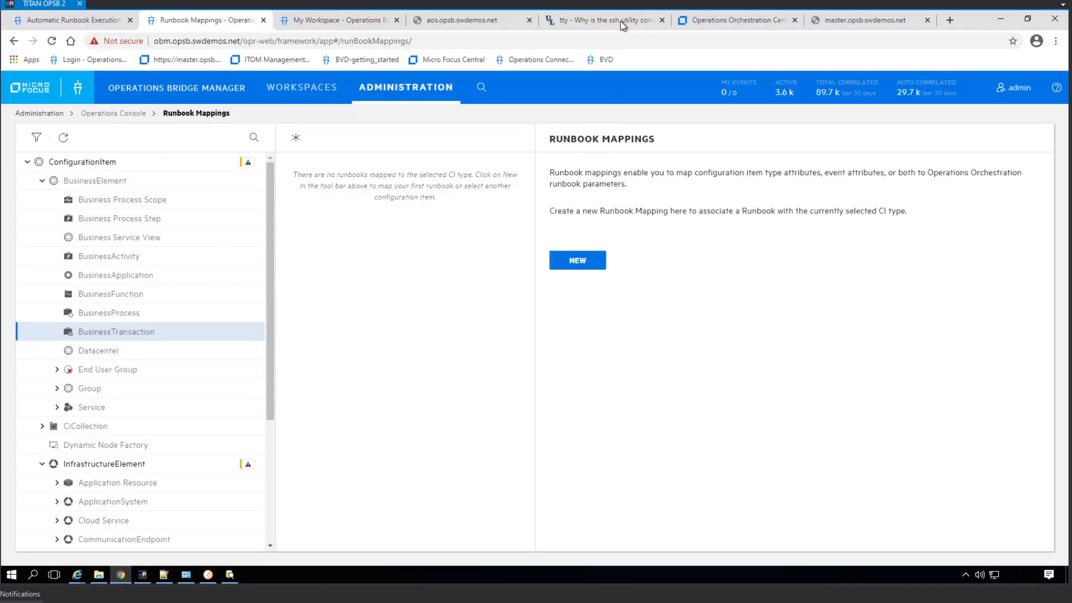
pyautogui.click(713, 20)
pyautogui.click(12, 302)
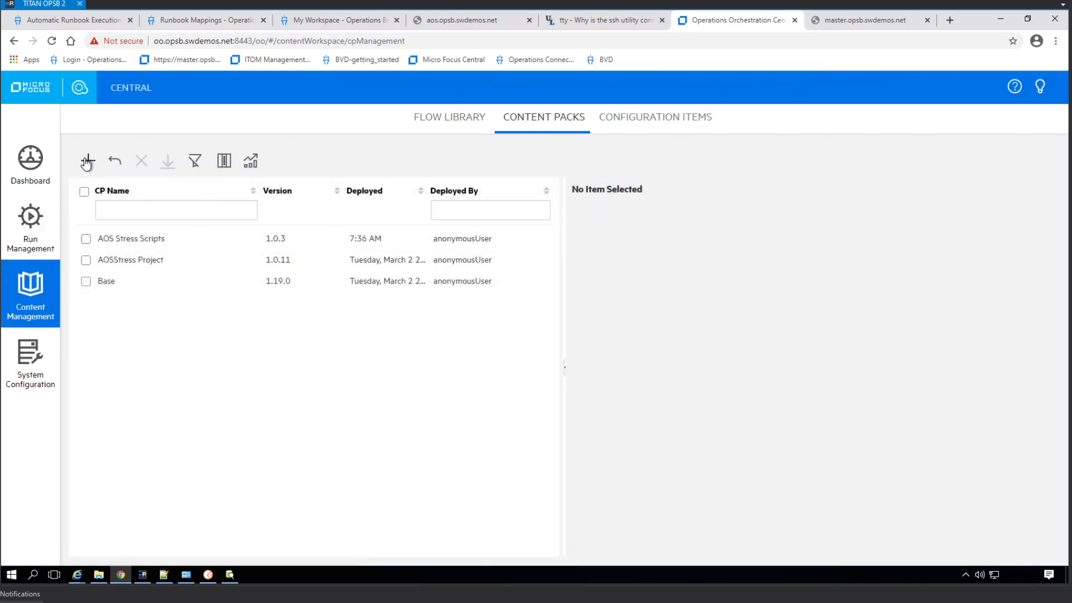
pyautogui.click(88, 161)
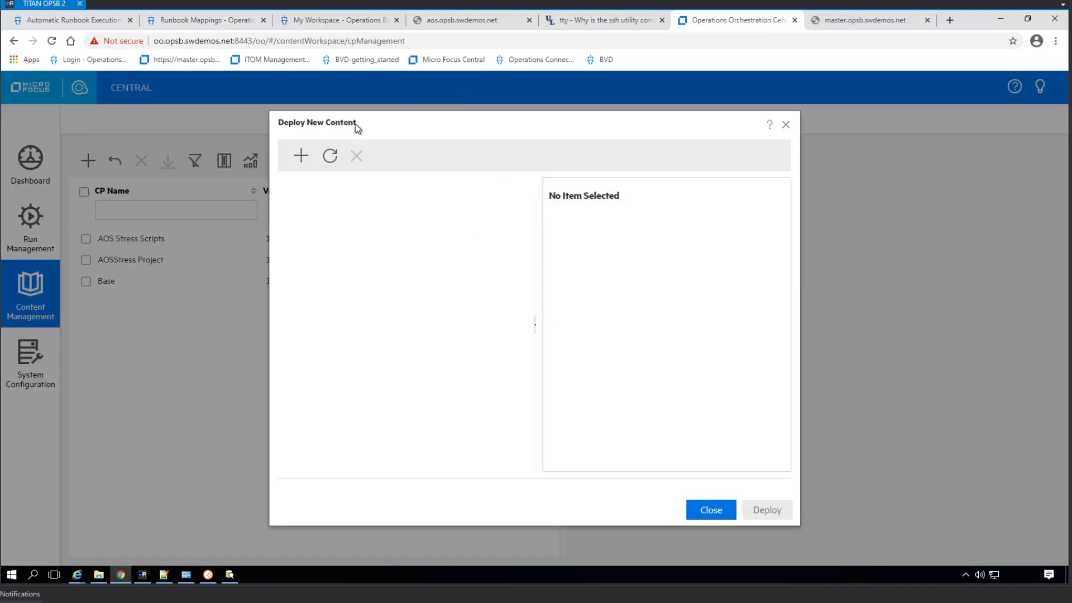
pyautogui.click(301, 157)
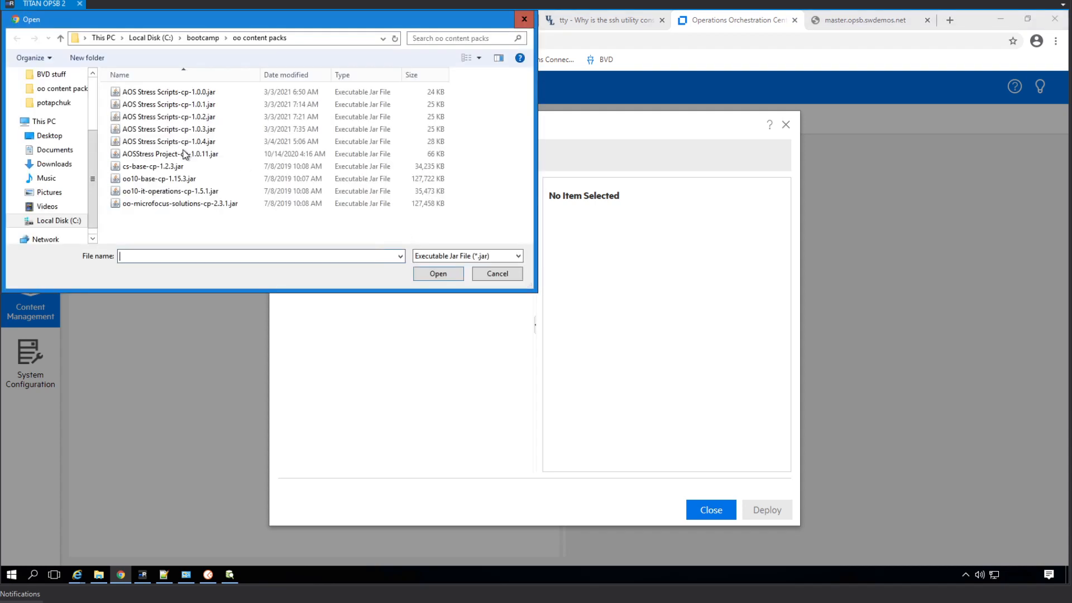
pyautogui.doubleClick(206, 143)
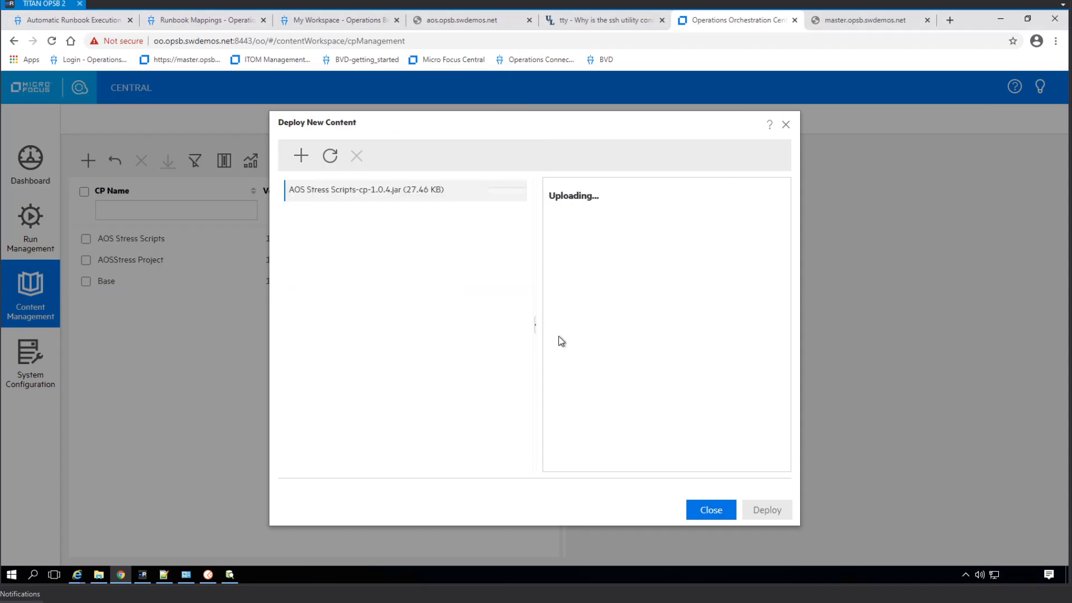
# - Deploy AOS Stress Scripts-cp-1.0.4.jar and check the FIX AOS LB flow under Flows in the Flow Launcher library
pyautogui.click(764, 512)
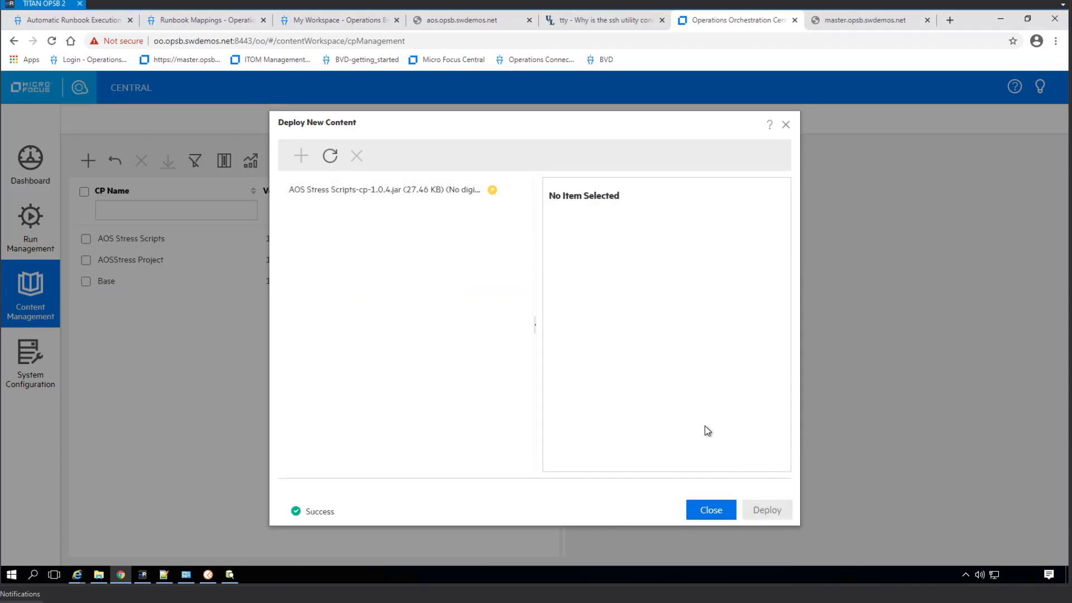
pyautogui.click(720, 517)
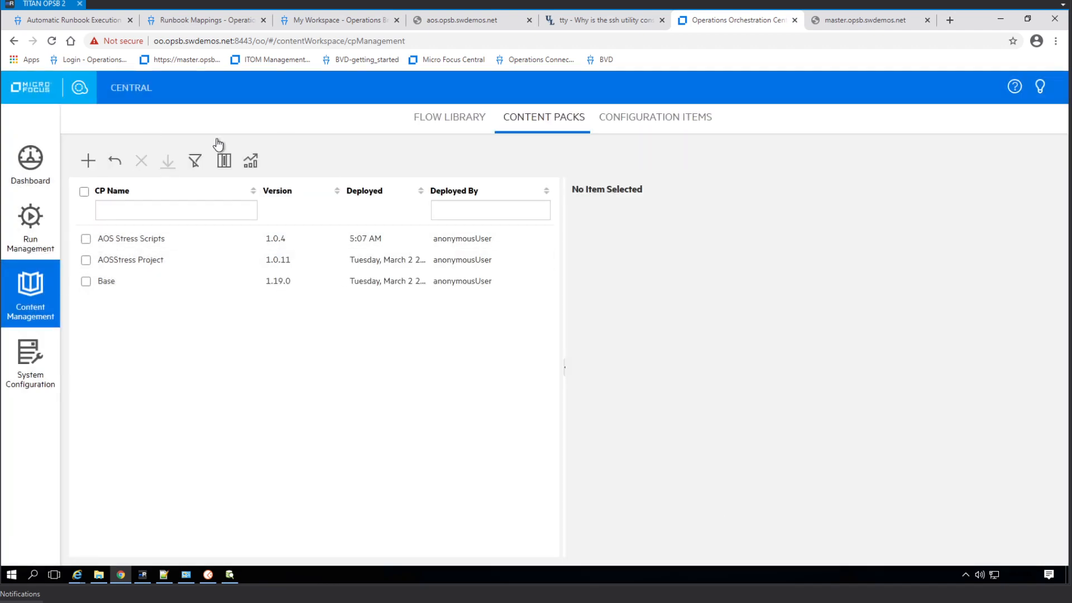
pyautogui.click(31, 224)
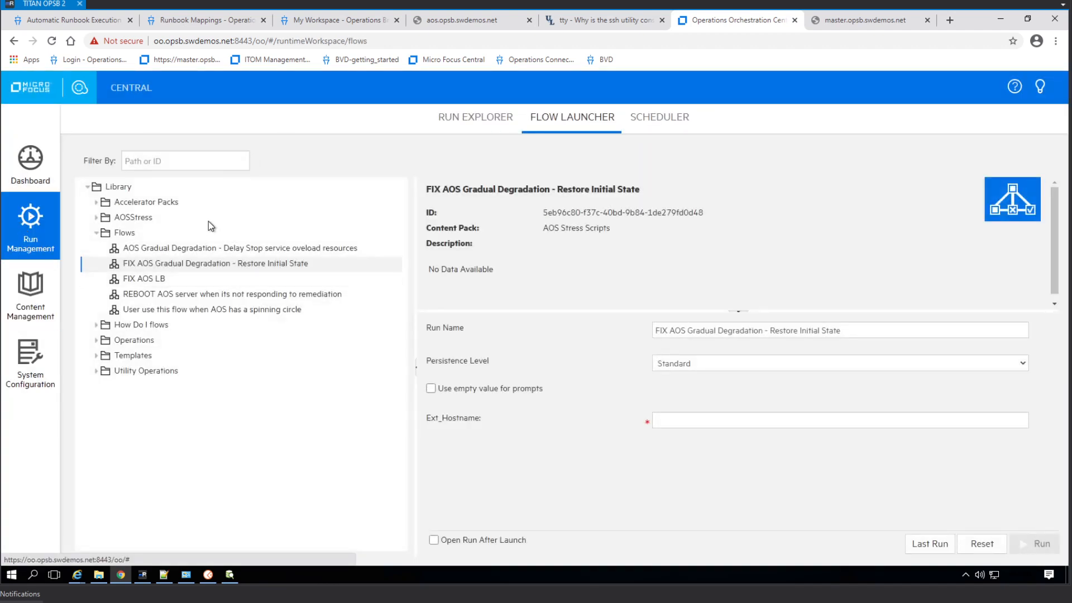
pyautogui.click(143, 280)
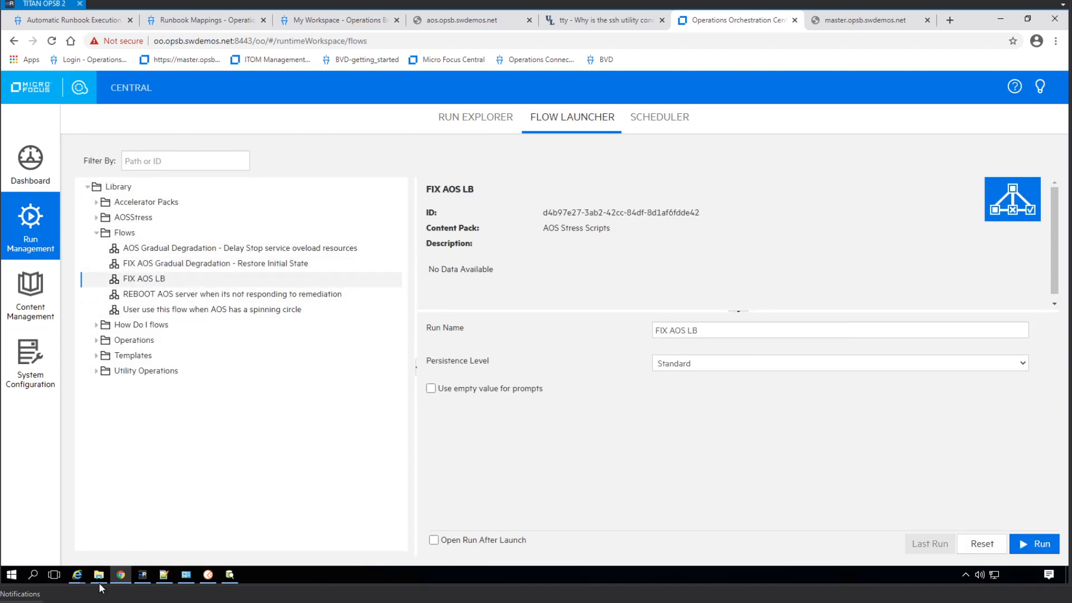
# - Switch to Runbook Mappings in Operations Bridge Manager and map the FIX AOS LB flow to BusinessTransaction, enabled to run automatically
pyautogui.click(211, 16)
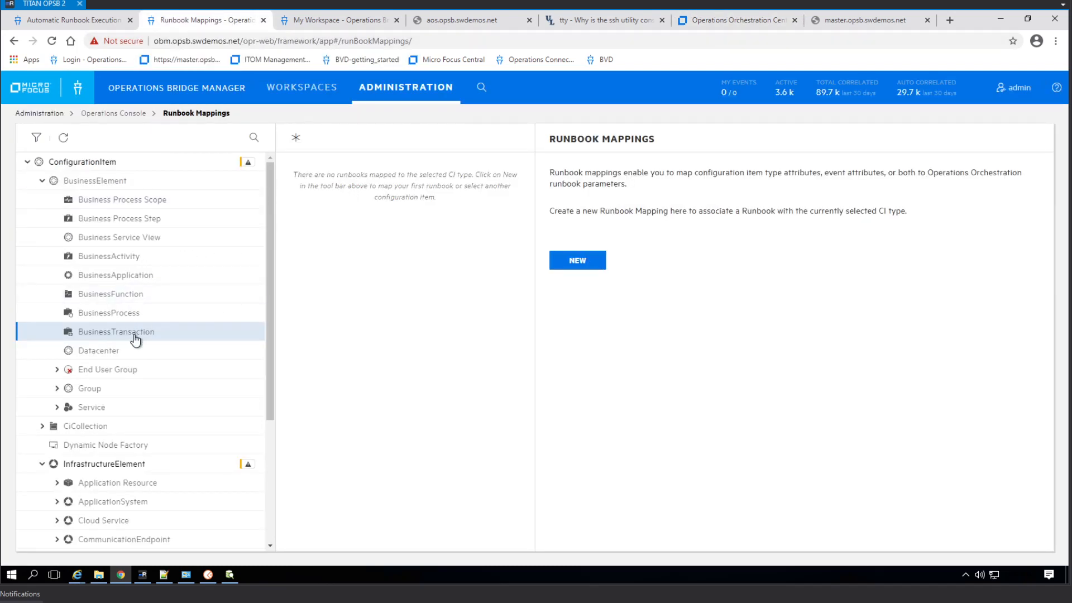
pyautogui.click(296, 138)
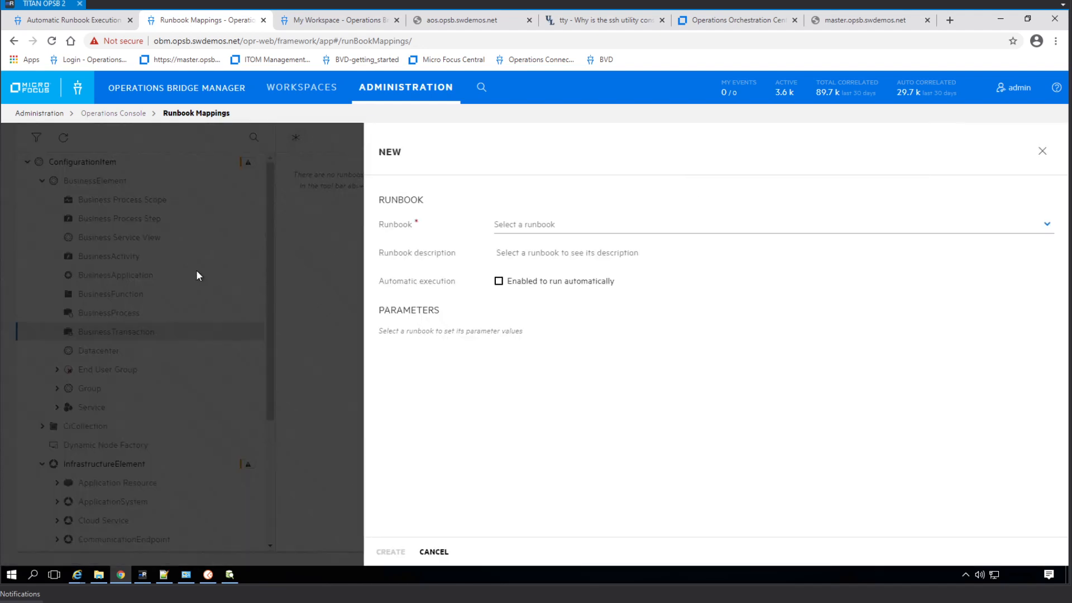
pyautogui.click(554, 221)
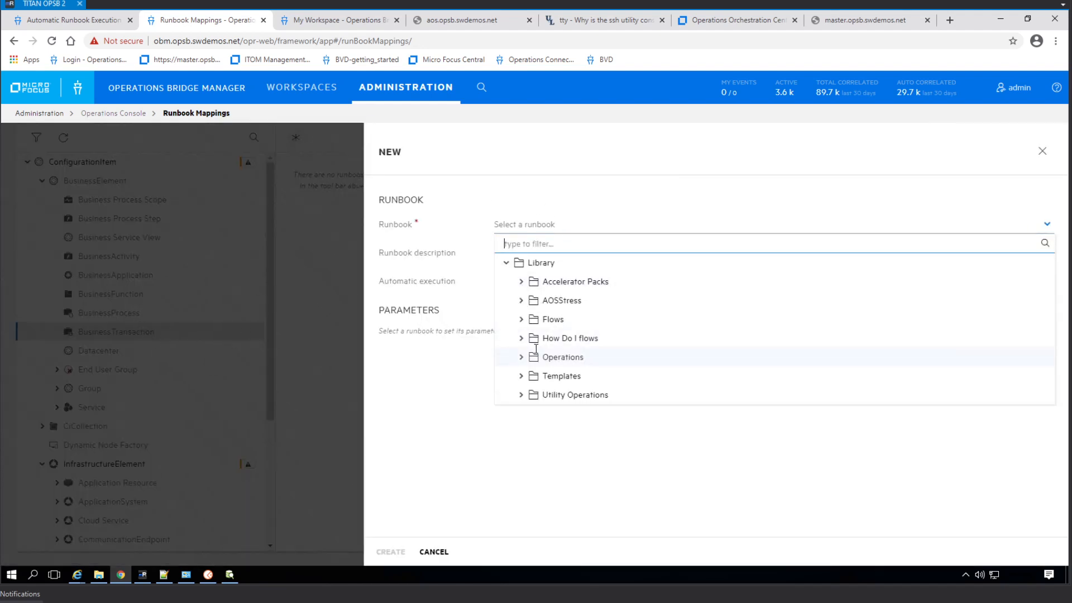
pyautogui.click(521, 319)
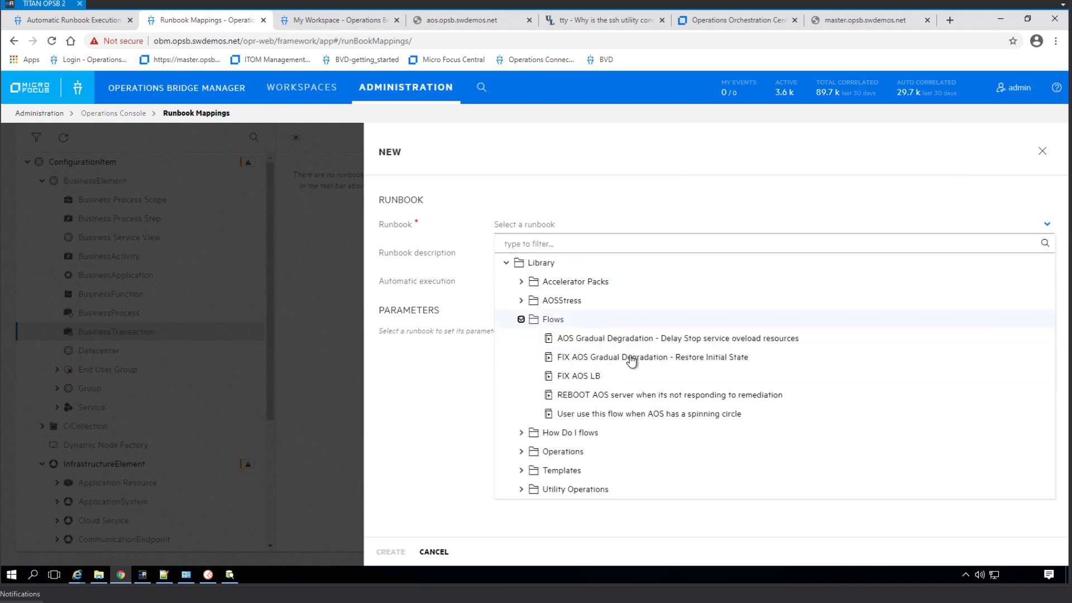
pyautogui.click(585, 376)
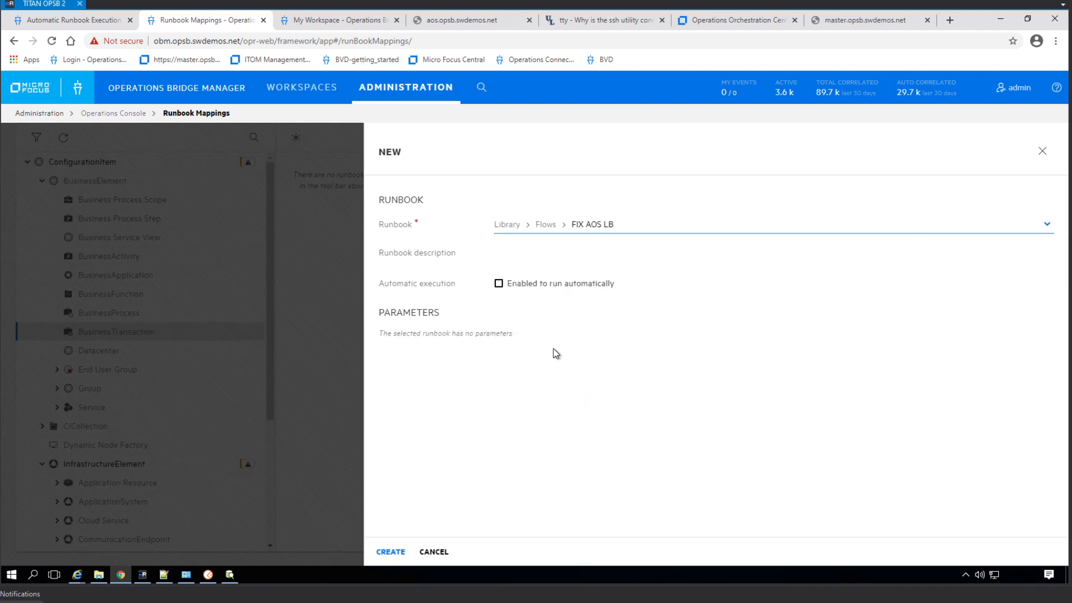
pyautogui.click(499, 285)
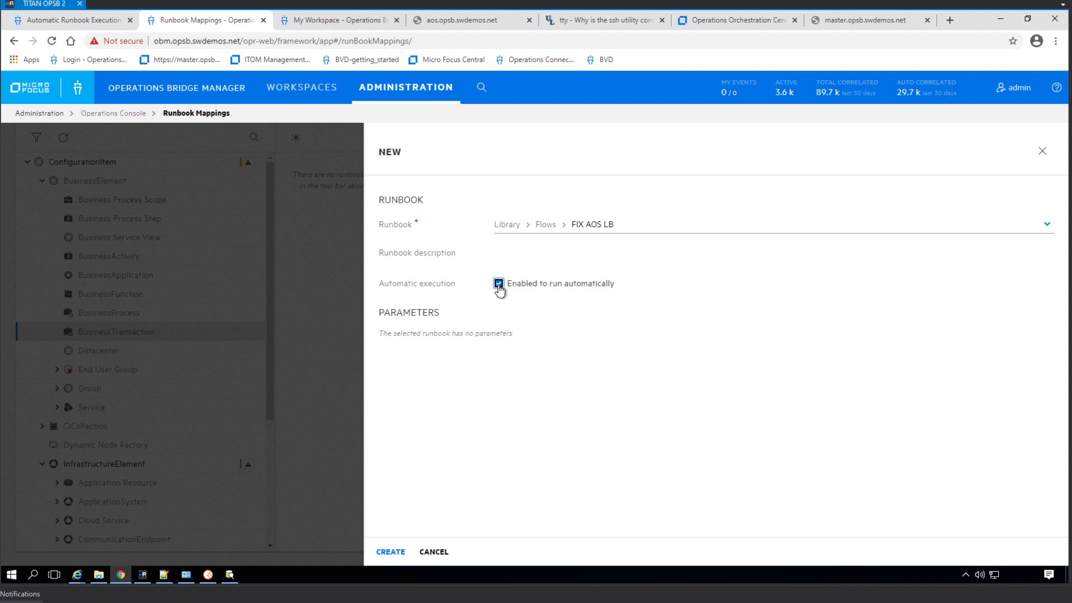
pyautogui.click(391, 553)
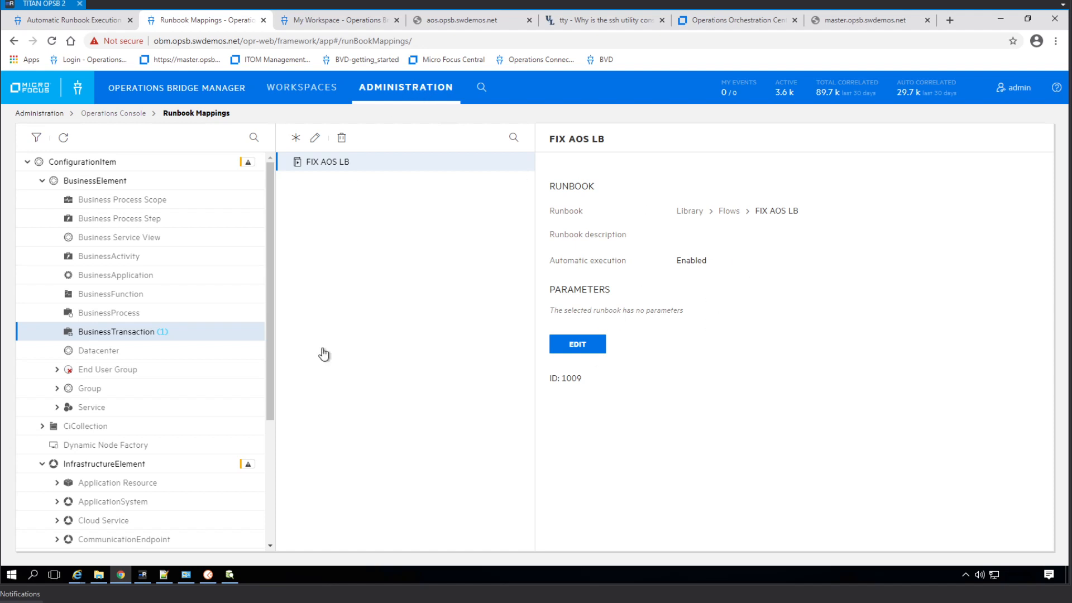
# - Switch to Operations Orchestration Studio in mRemoteNG and examine the Ext_Hostname input in the FIX AOS LB flow's properties
pyautogui.click(142, 575)
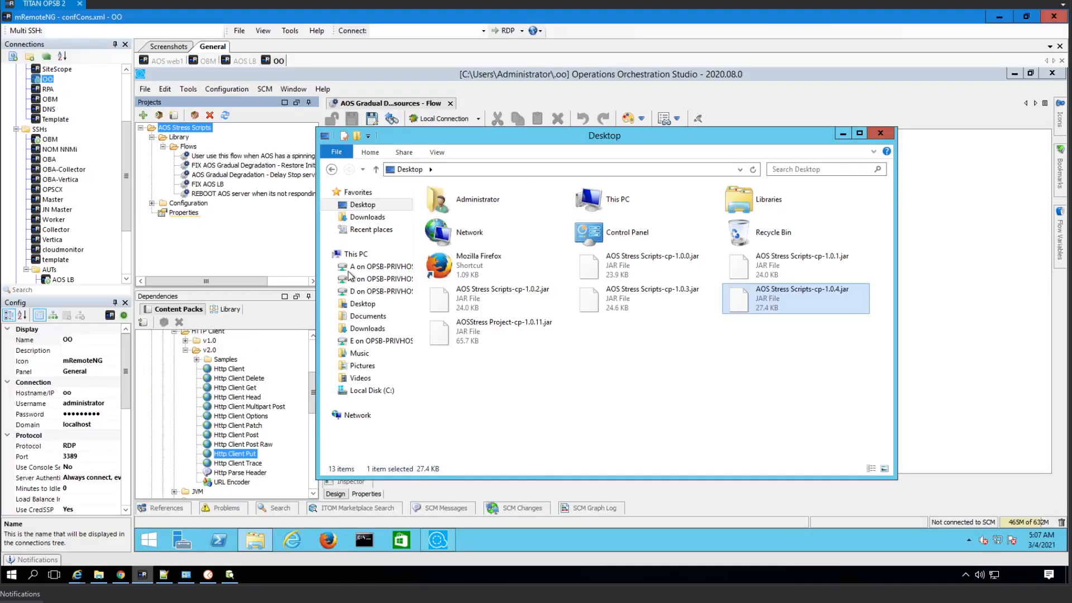
pyautogui.click(928, 230)
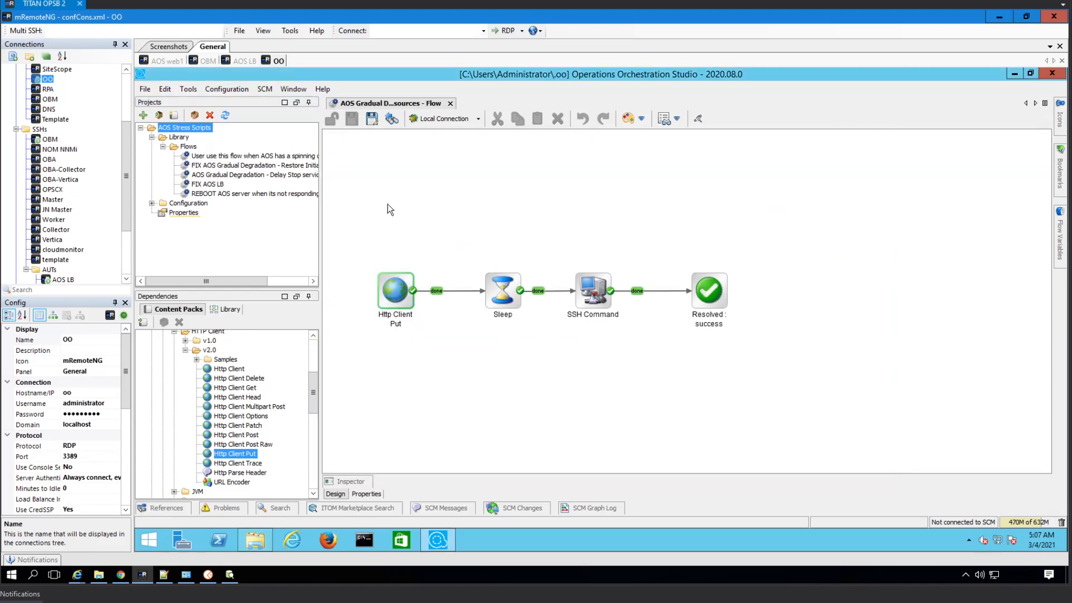
pyautogui.click(207, 184)
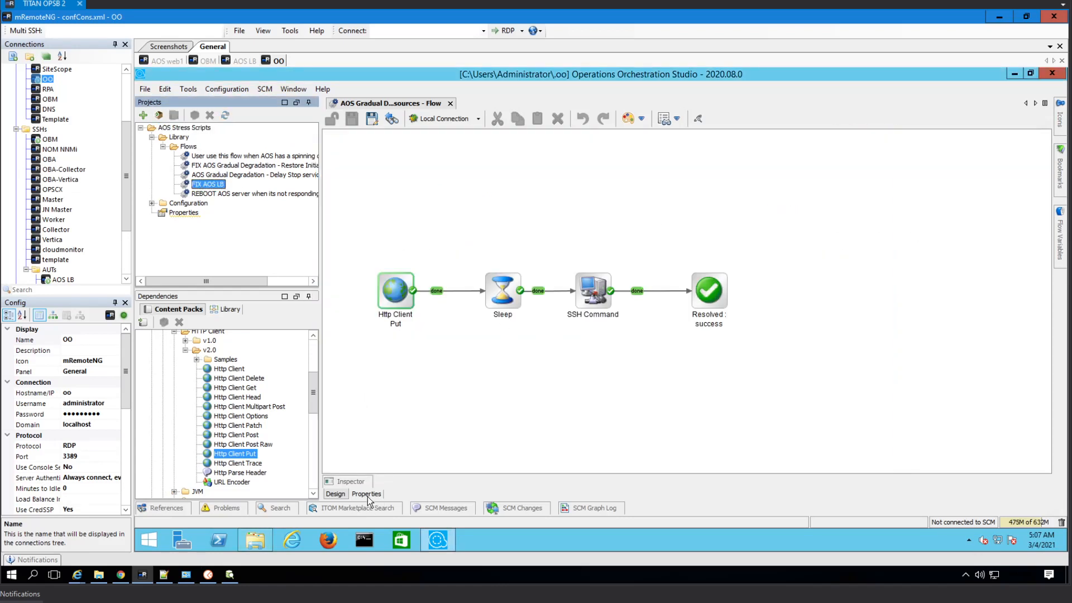
pyautogui.doubleClick(212, 187)
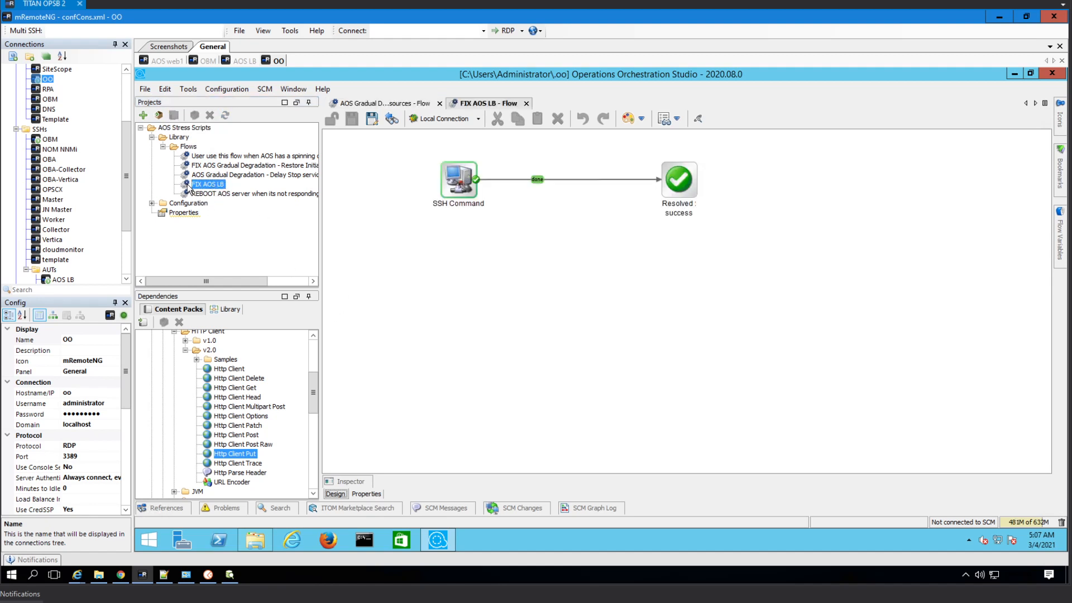
pyautogui.click(379, 495)
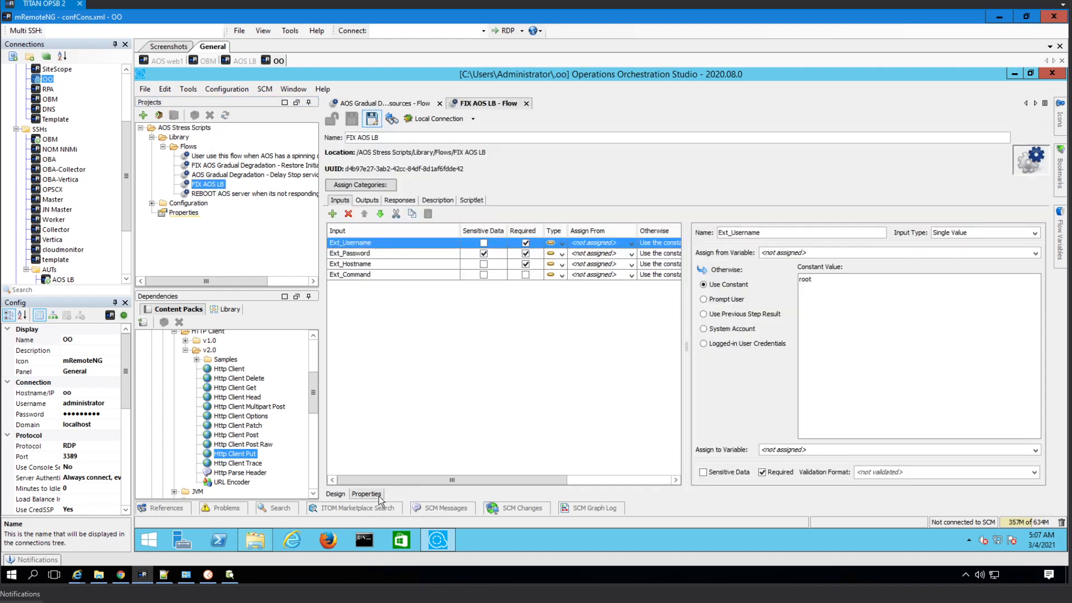
pyautogui.click(373, 265)
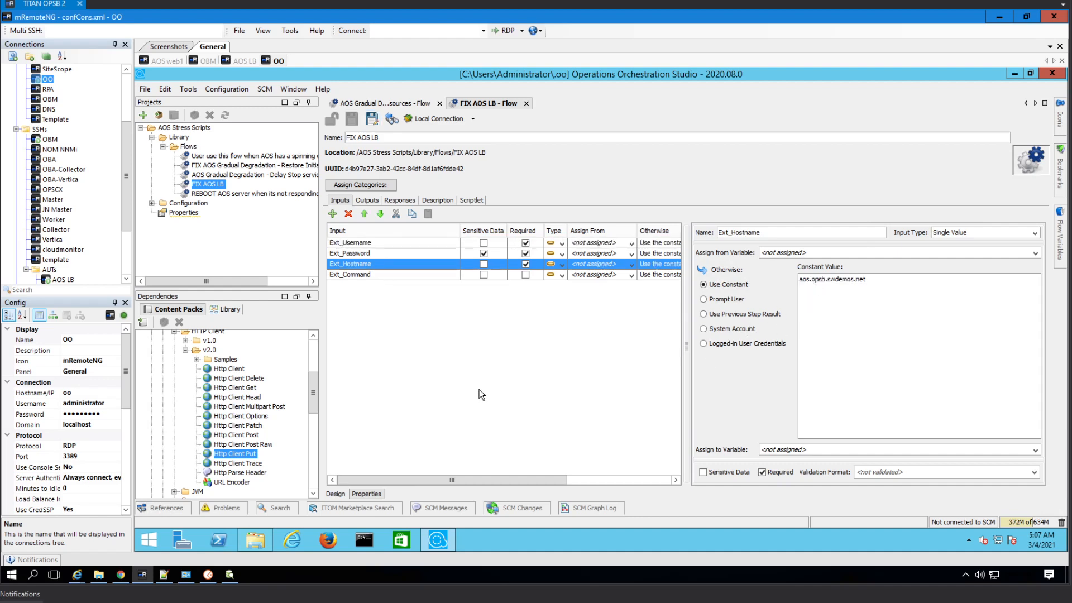
# - Return to Operations Bridge Manager in Chrome and bring up the new Automatic Runbook Execution rule in preparation
pyautogui.click(129, 575)
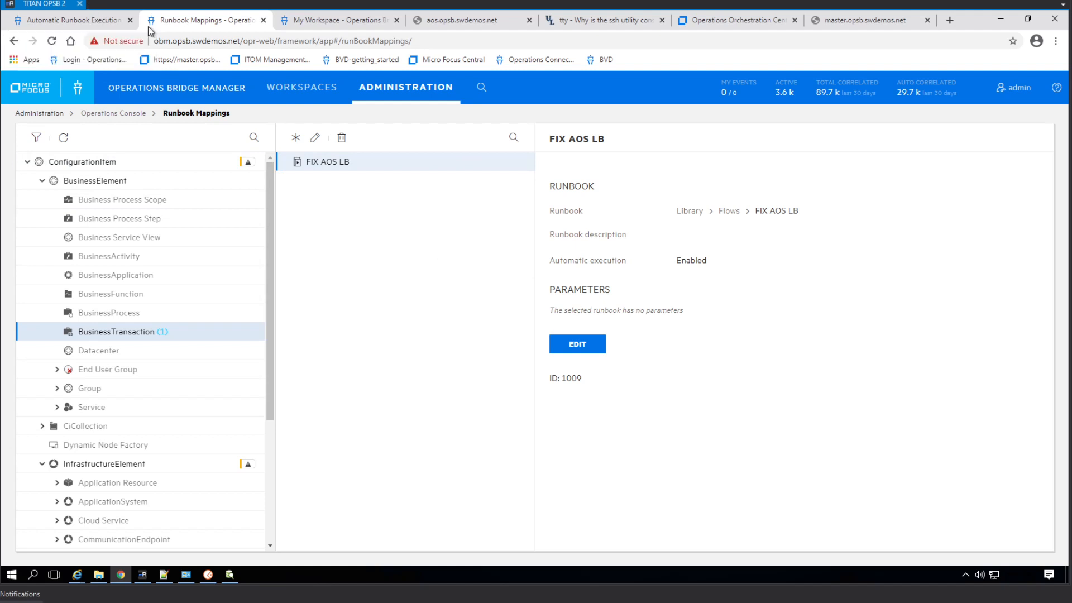
pyautogui.click(386, 88)
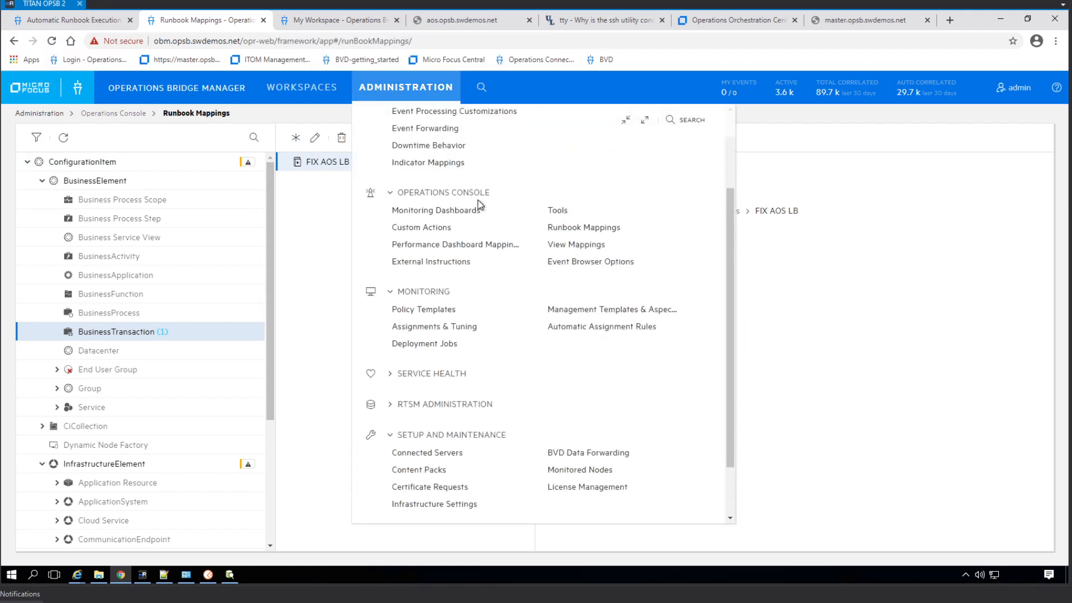
pyautogui.scroll(2, 479, 192)
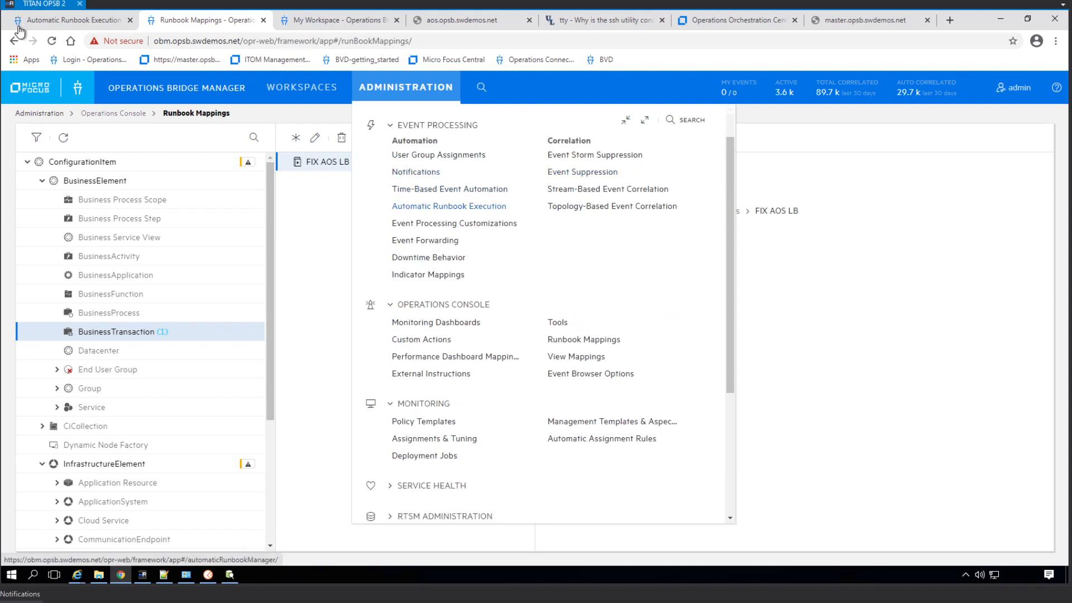
pyautogui.click(78, 27)
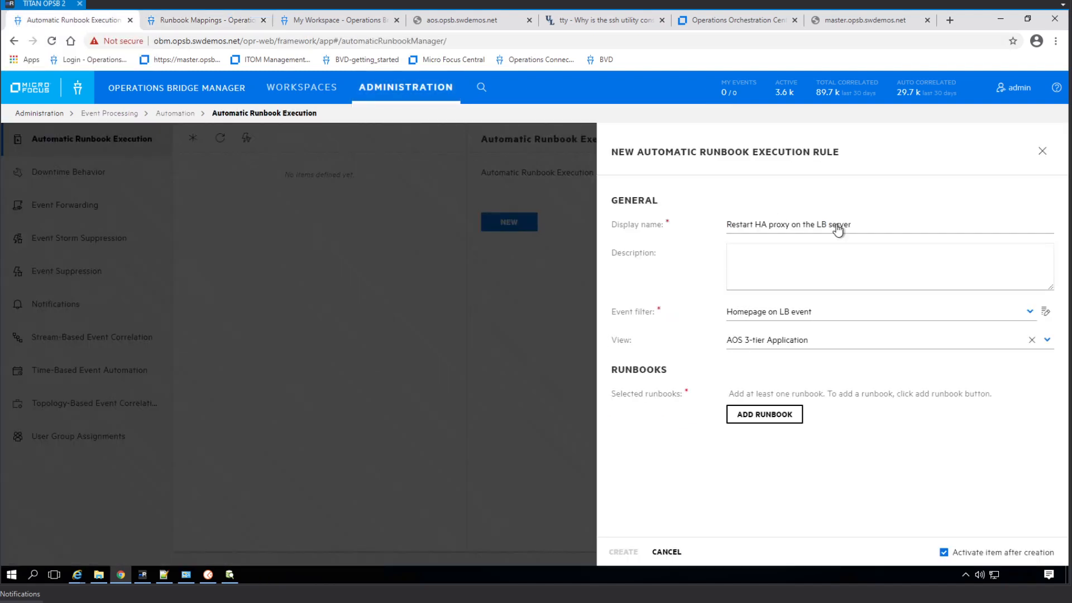
# - Inspect the conditions of the Homepage on LB event filter and preview its matching events, leaving the filter as it is
pyautogui.click(1046, 314)
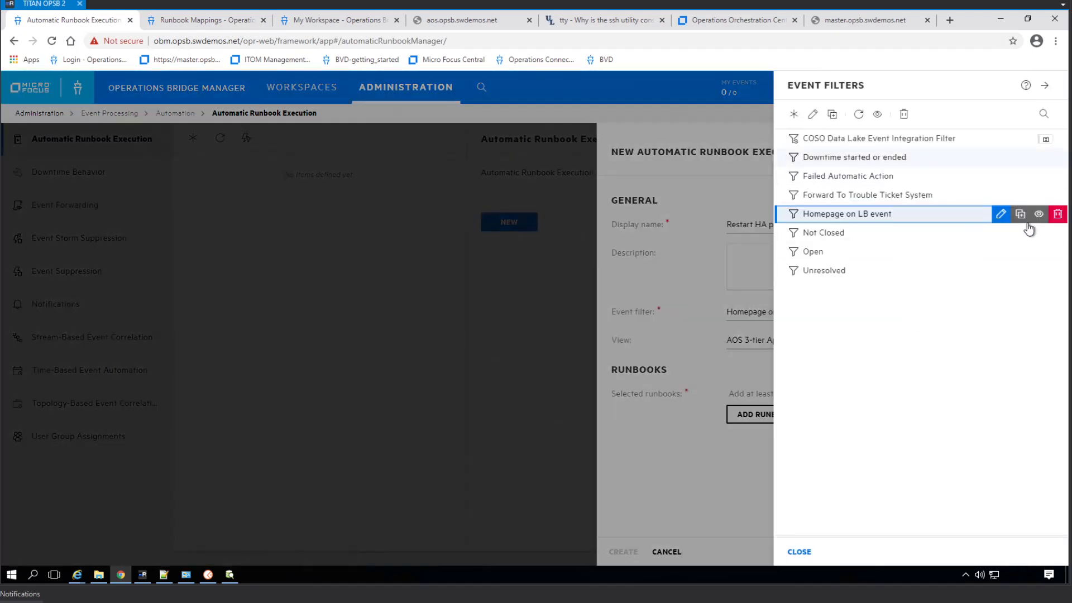
pyautogui.click(1000, 215)
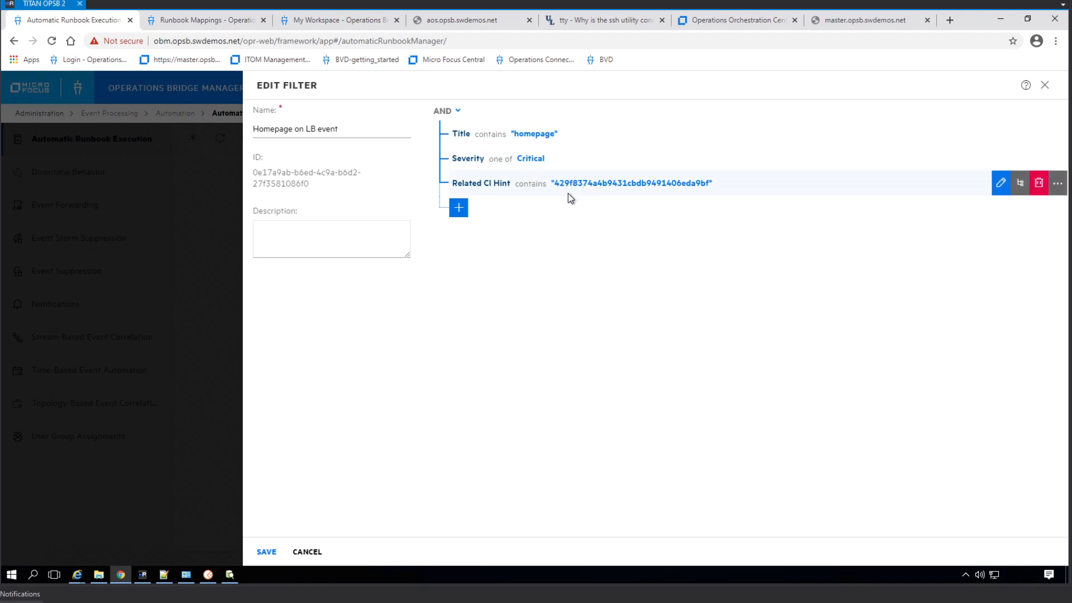
pyautogui.click(308, 551)
pyautogui.click(1039, 214)
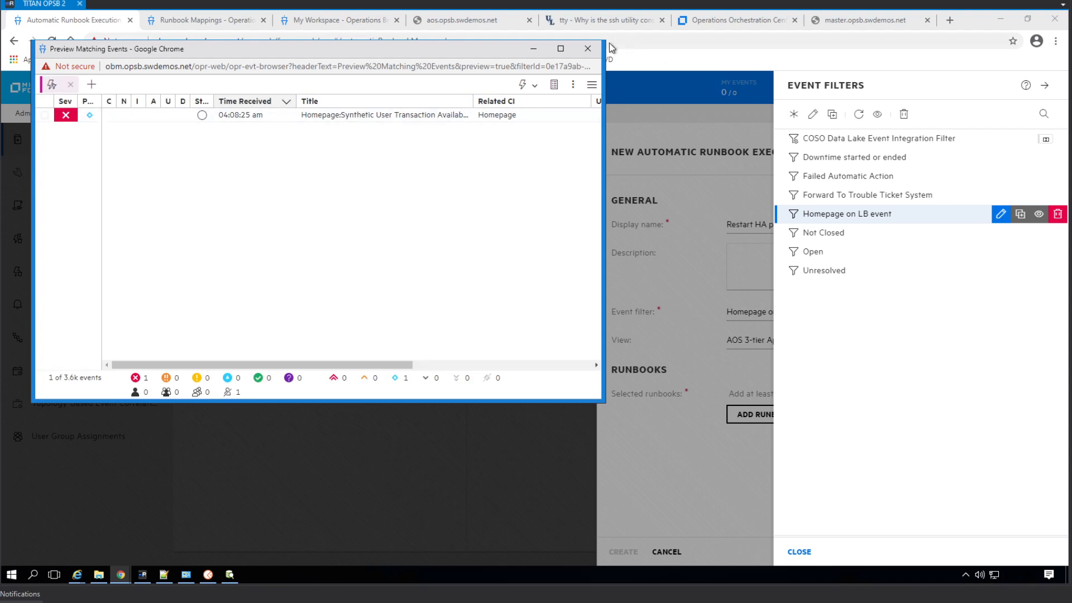
pyautogui.click(587, 51)
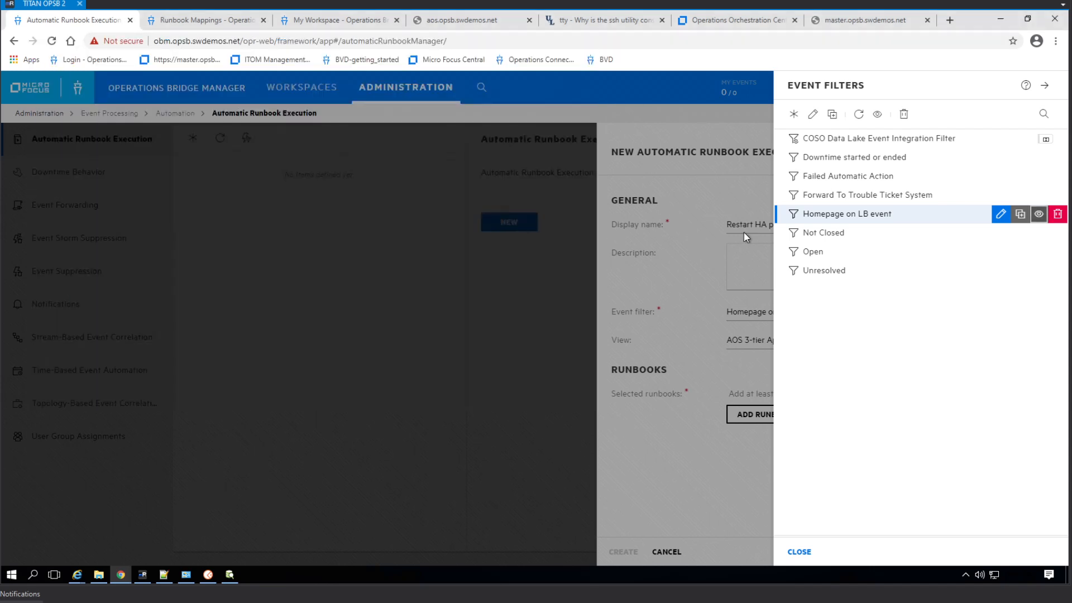
pyautogui.click(705, 220)
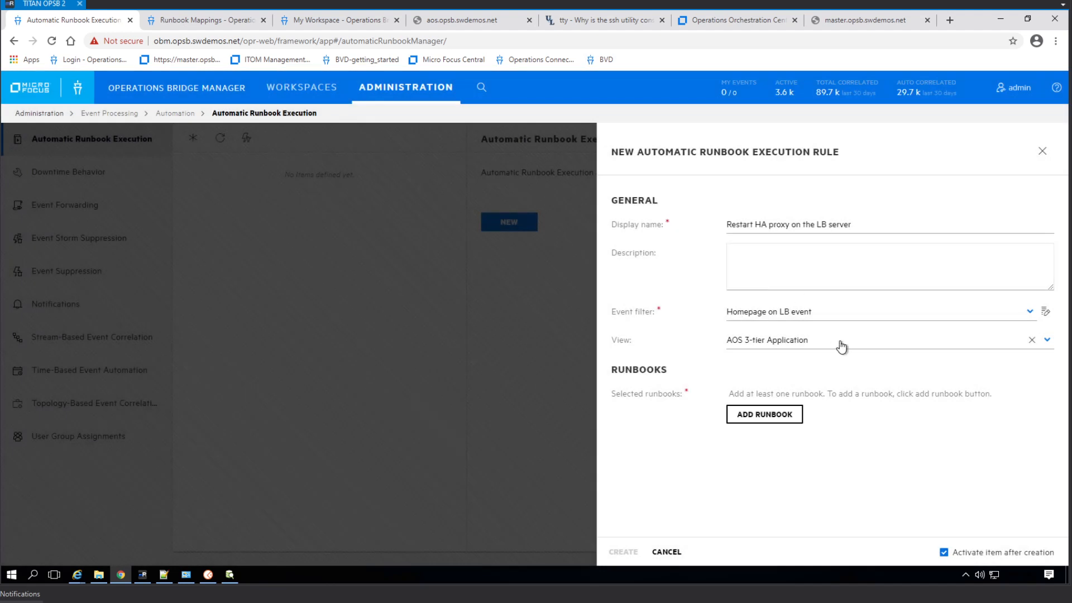
# - Create the Restart HA proxy on the LB server rule with the AOS 3-tier Application view and BusinessTransaction's FIX AOS LB runbook
pyautogui.click(841, 347)
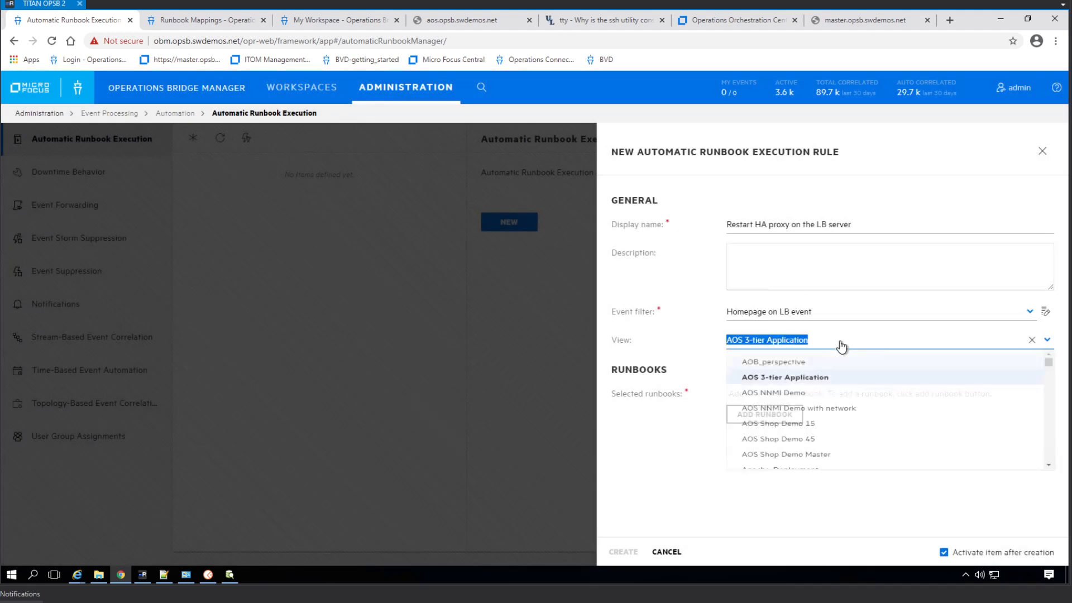
pyautogui.click(798, 383)
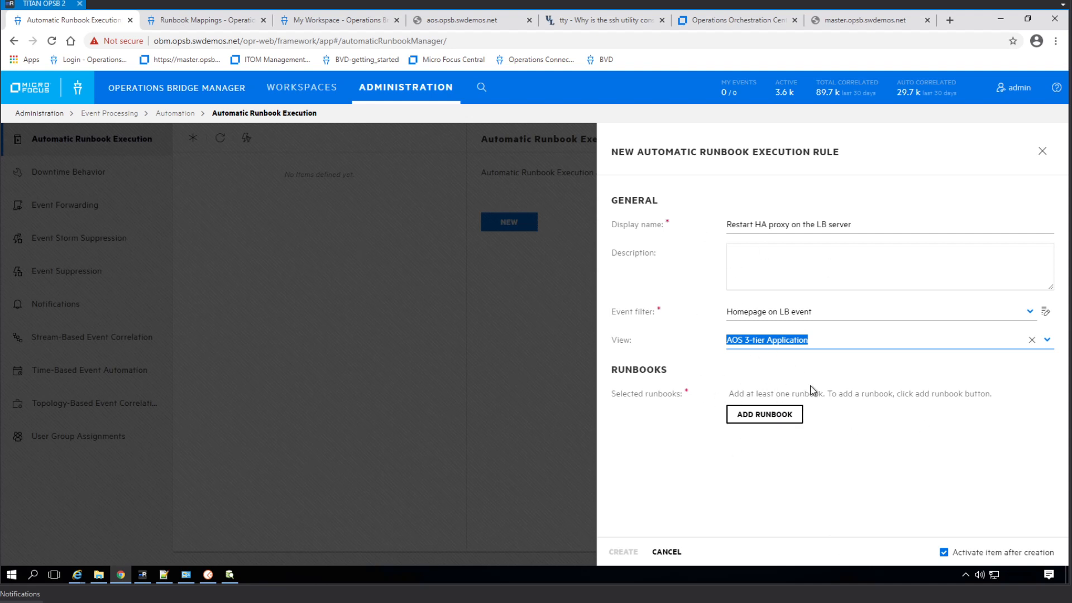
pyautogui.click(778, 420)
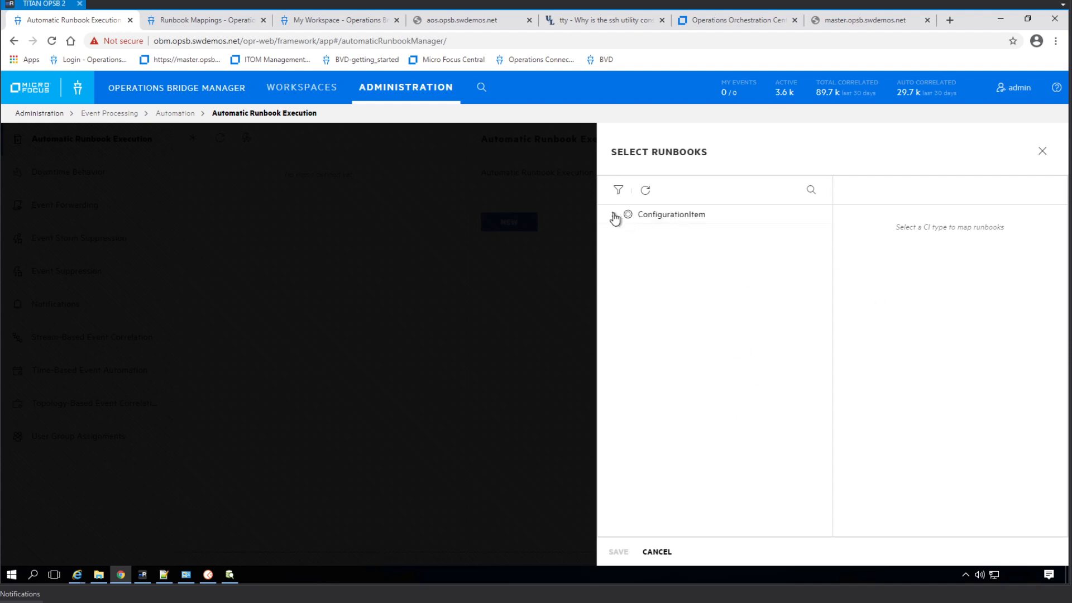
pyautogui.click(613, 215)
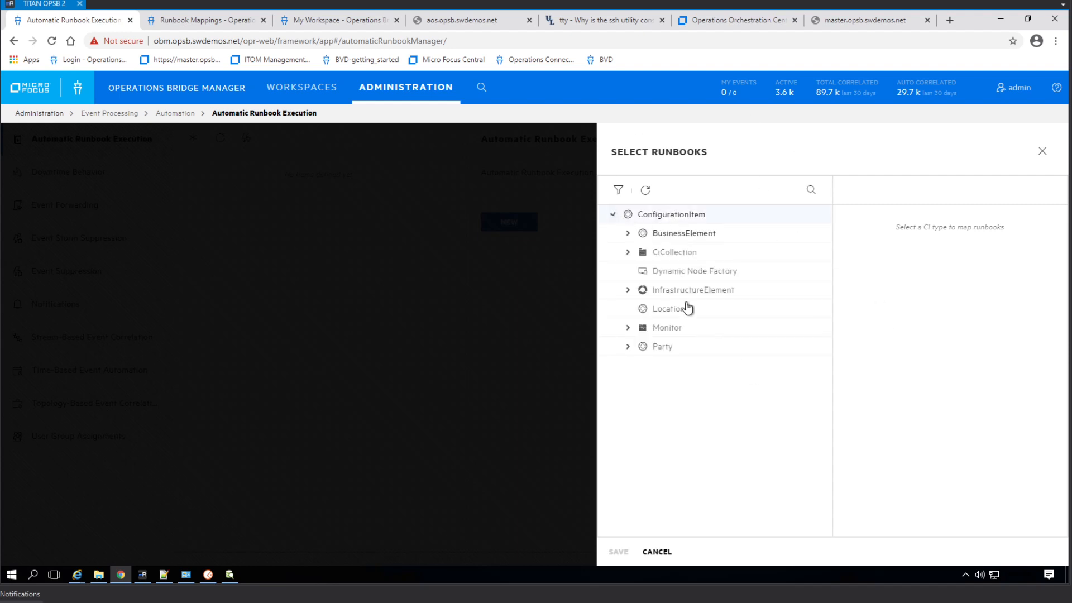
pyautogui.click(629, 234)
pyautogui.click(729, 386)
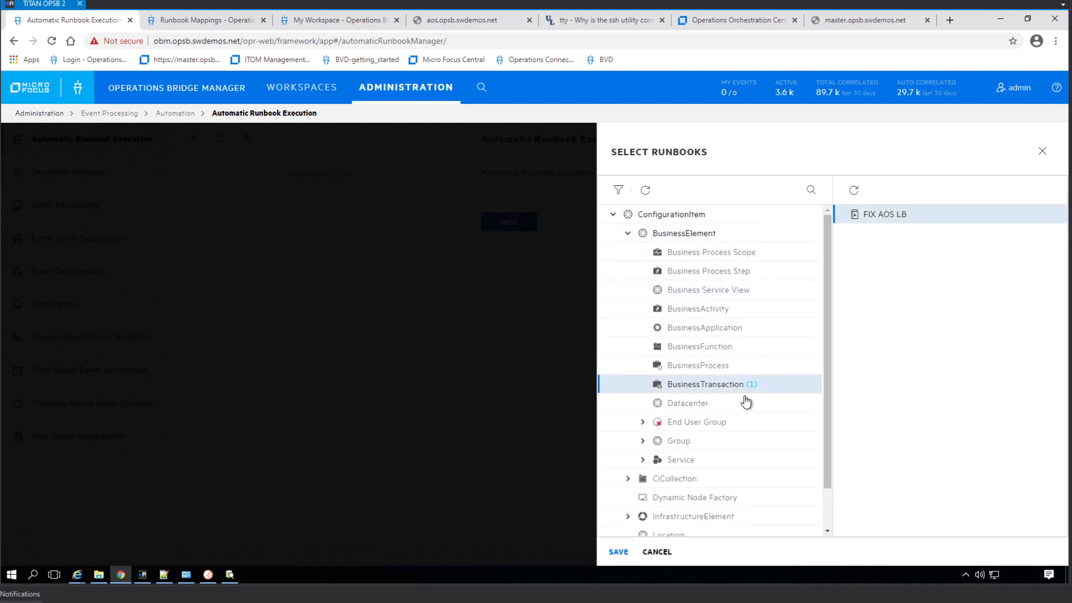
pyautogui.click(616, 554)
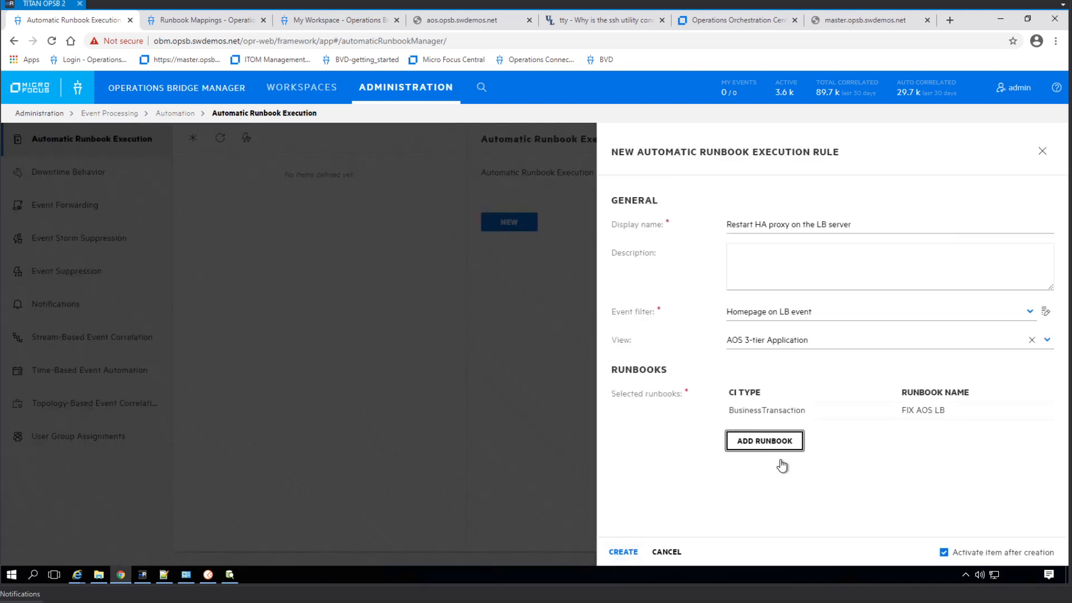
pyautogui.click(618, 553)
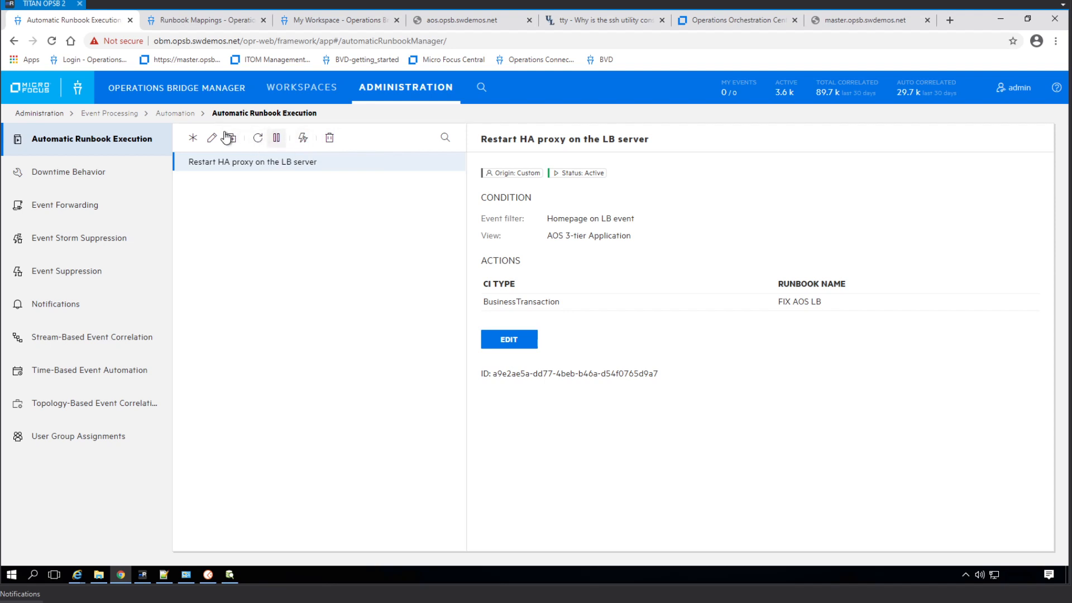
# - Show the details of the 04:08:25 am Homepage event in the AOS 3-Tier page of My Workspace
pyautogui.click(337, 22)
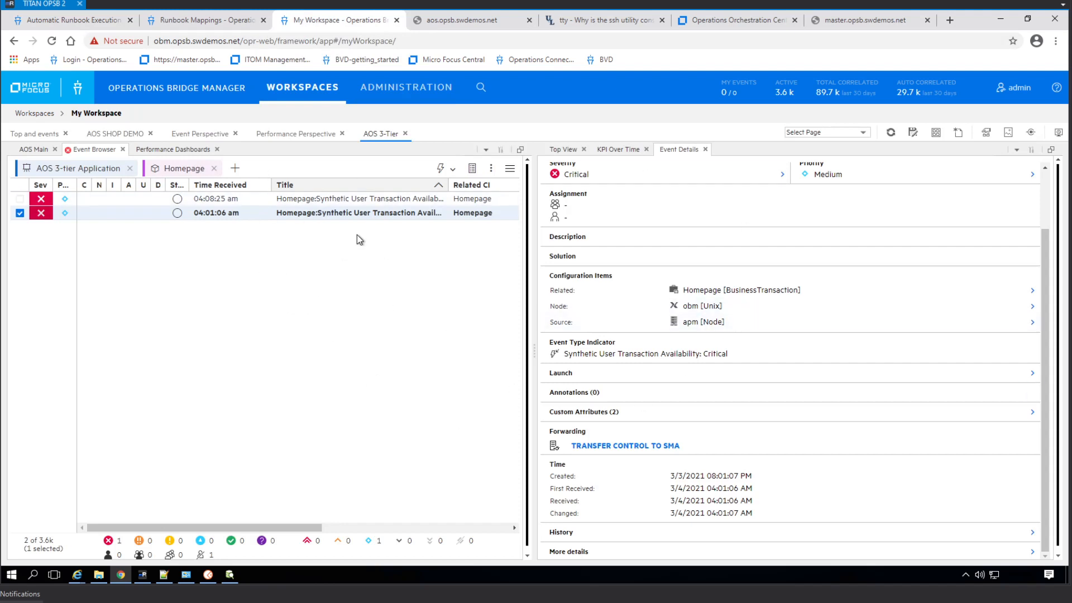
pyautogui.click(330, 202)
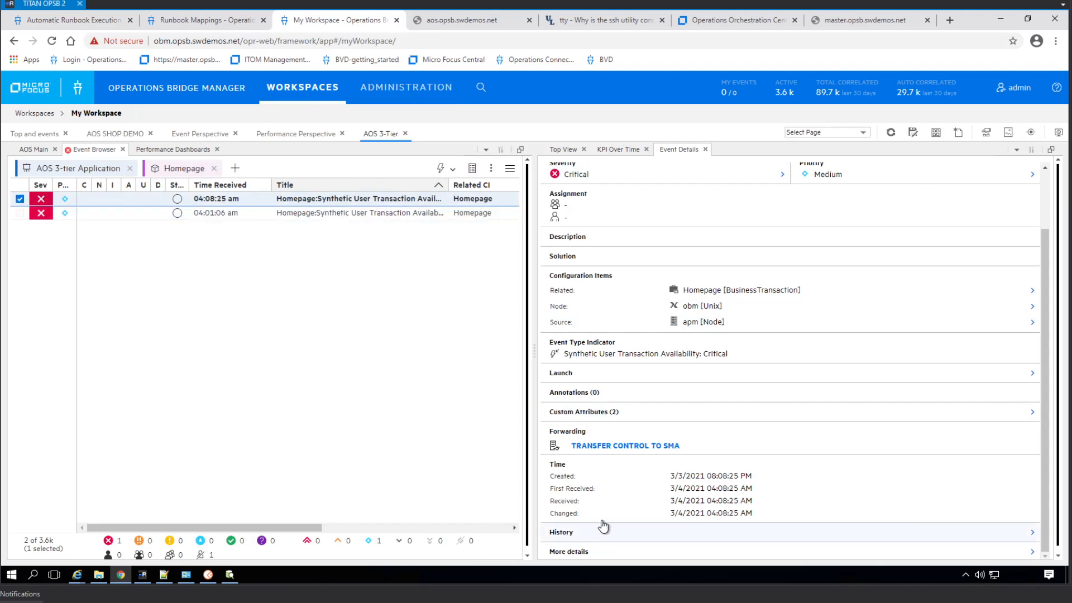
# - Compare the resolver hints of the 04:08:25 am and 04:01:06 am Homepage events
pyautogui.click(570, 552)
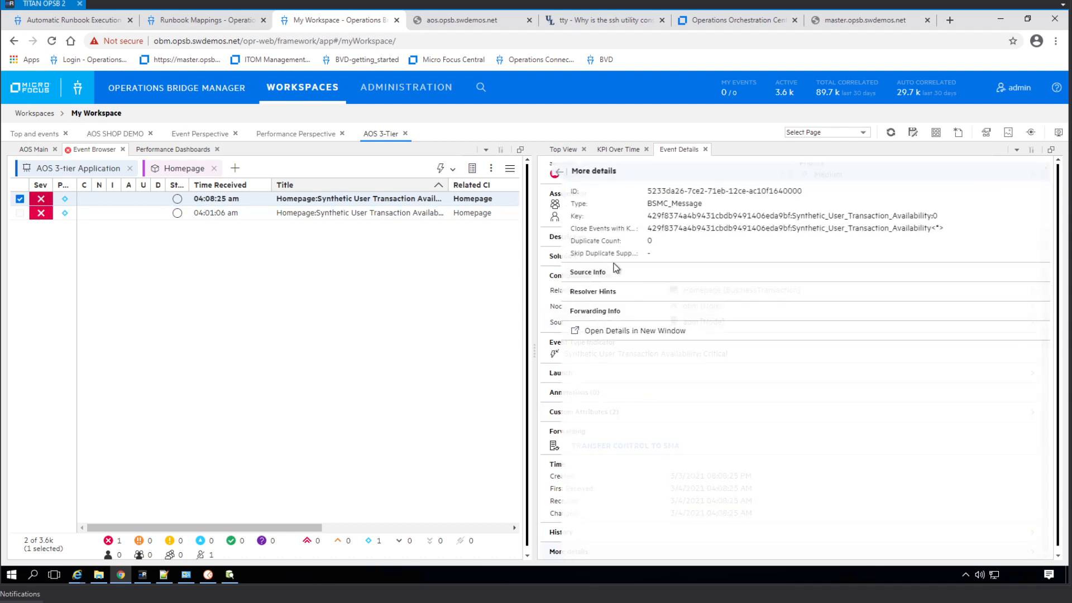
pyautogui.click(585, 293)
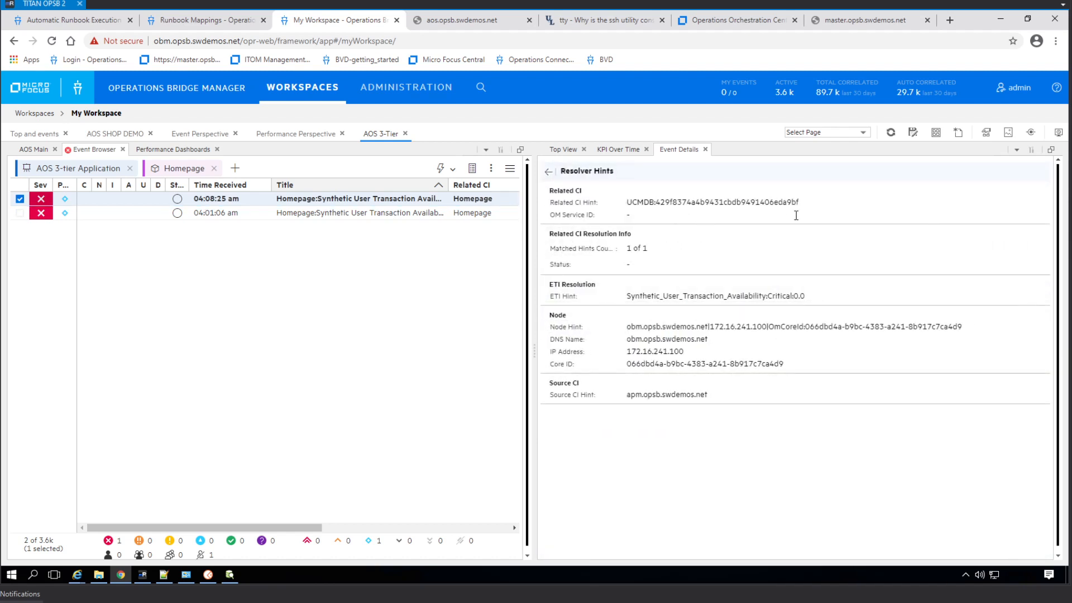
pyautogui.click(391, 214)
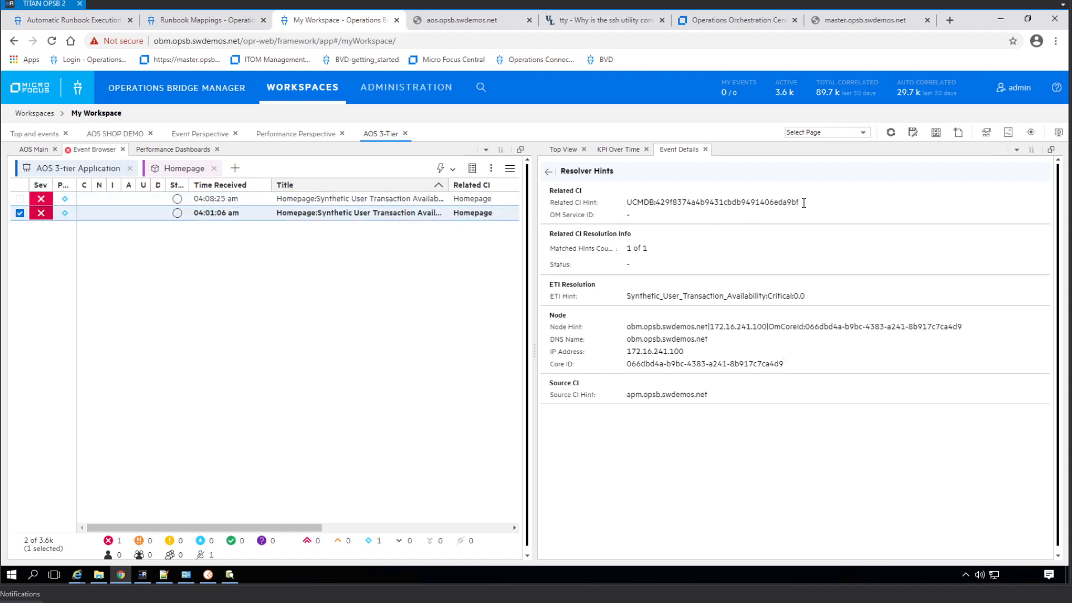
pyautogui.click(329, 203)
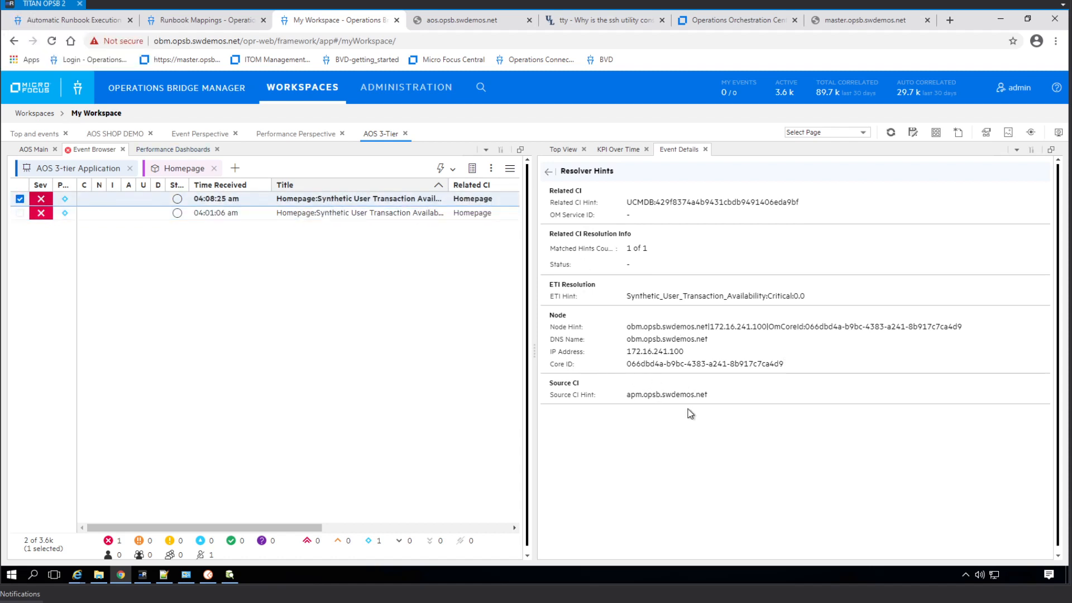
pyautogui.click(548, 172)
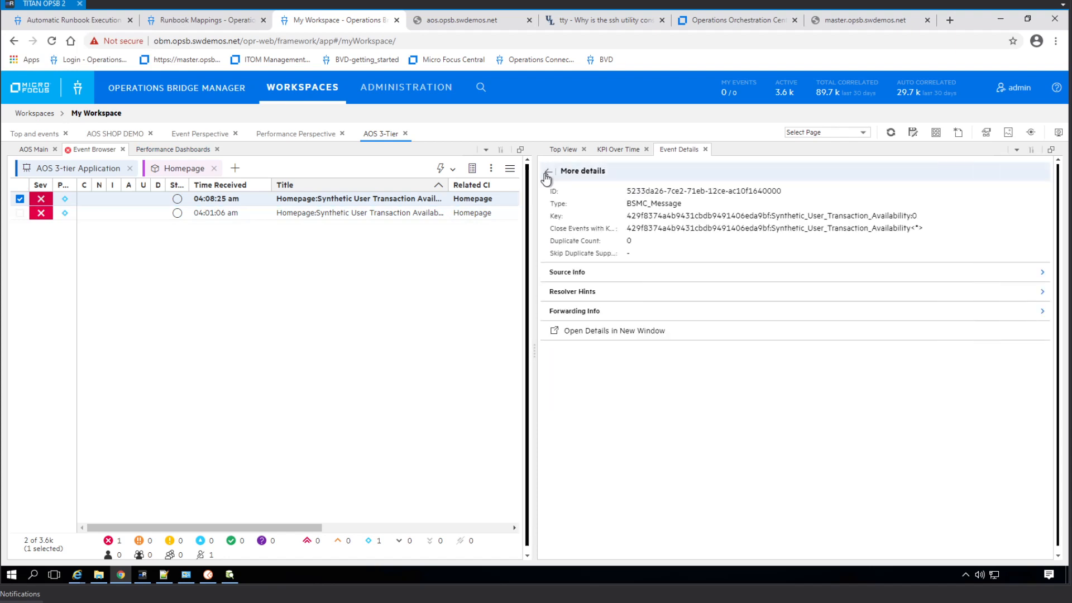
pyautogui.click(547, 173)
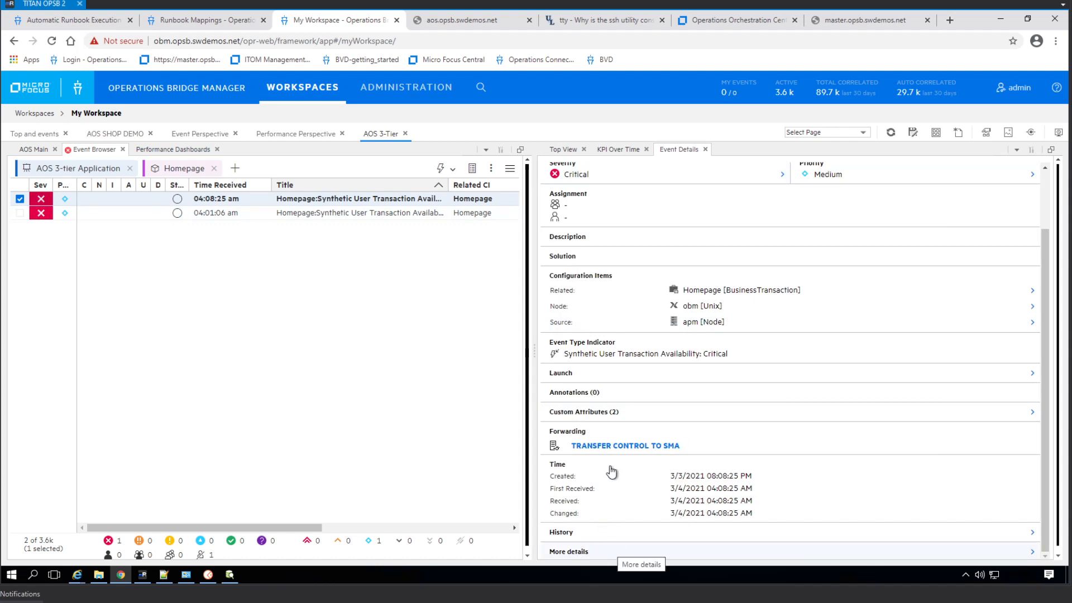
# - Examine the history of the 04:08:25 am Homepage event and check its launch options
pyautogui.click(330, 215)
pyautogui.click(334, 201)
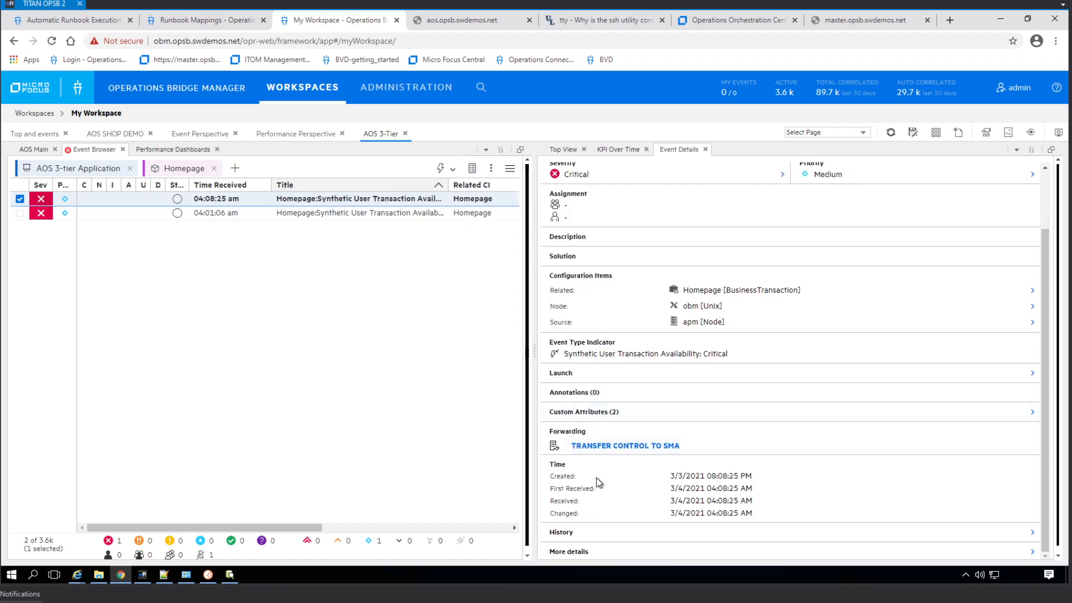
pyautogui.click(573, 533)
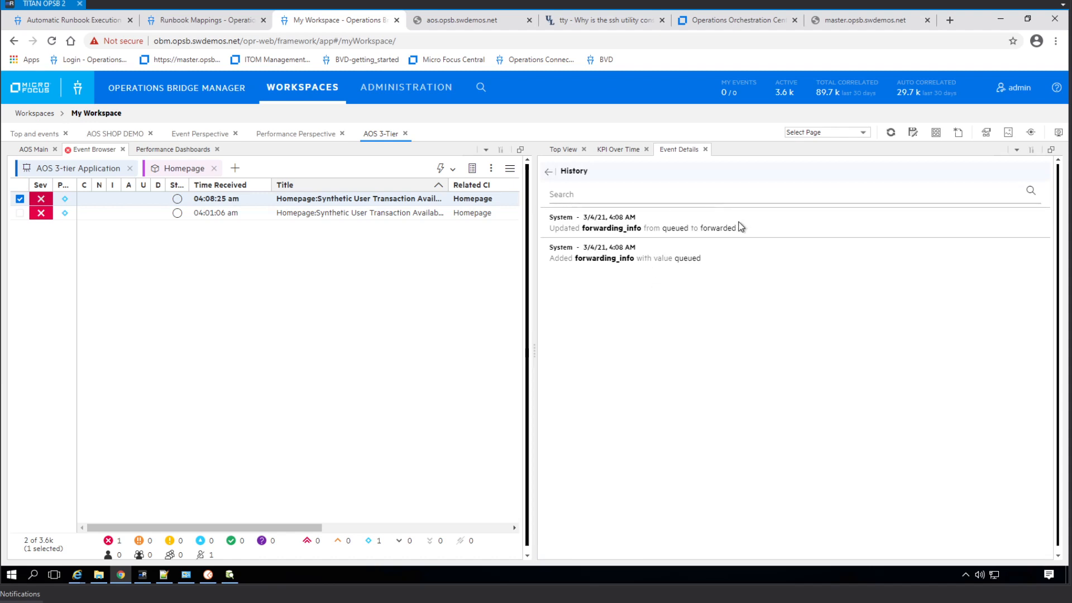
pyautogui.click(574, 171)
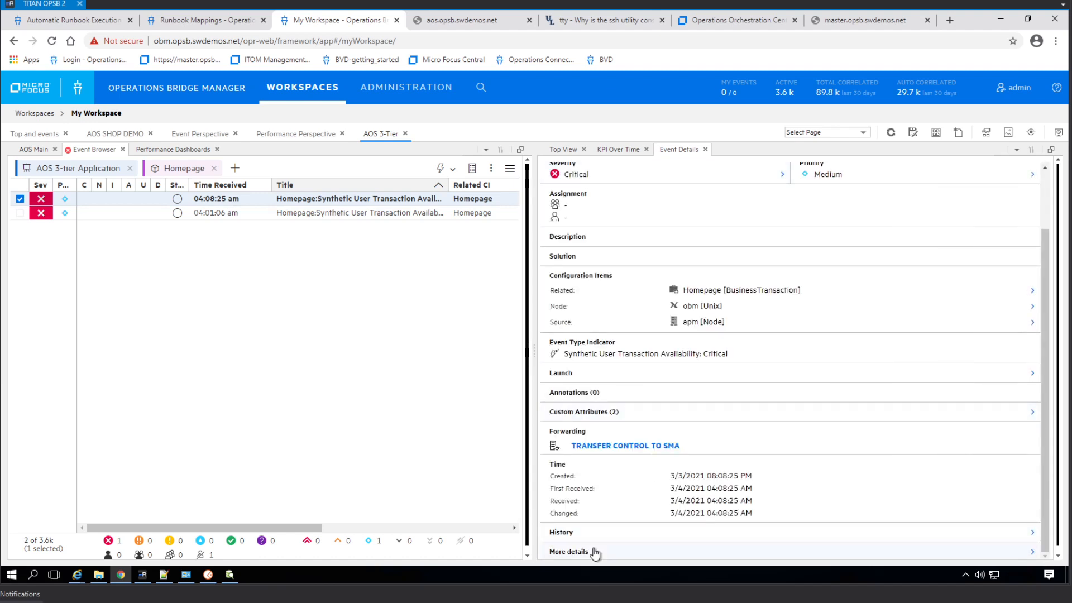
pyautogui.click(579, 377)
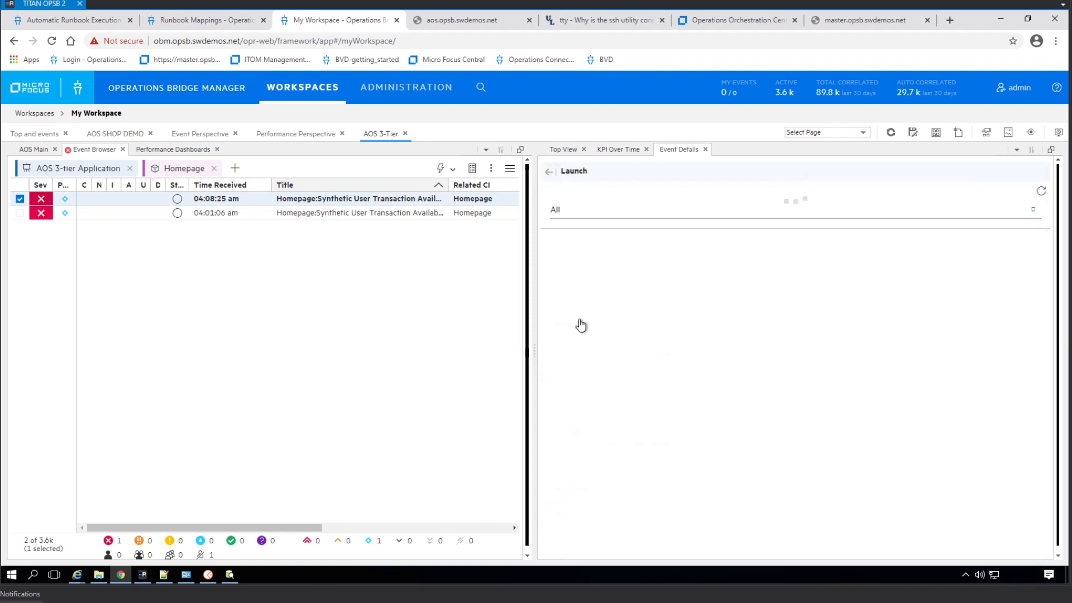
pyautogui.click(551, 171)
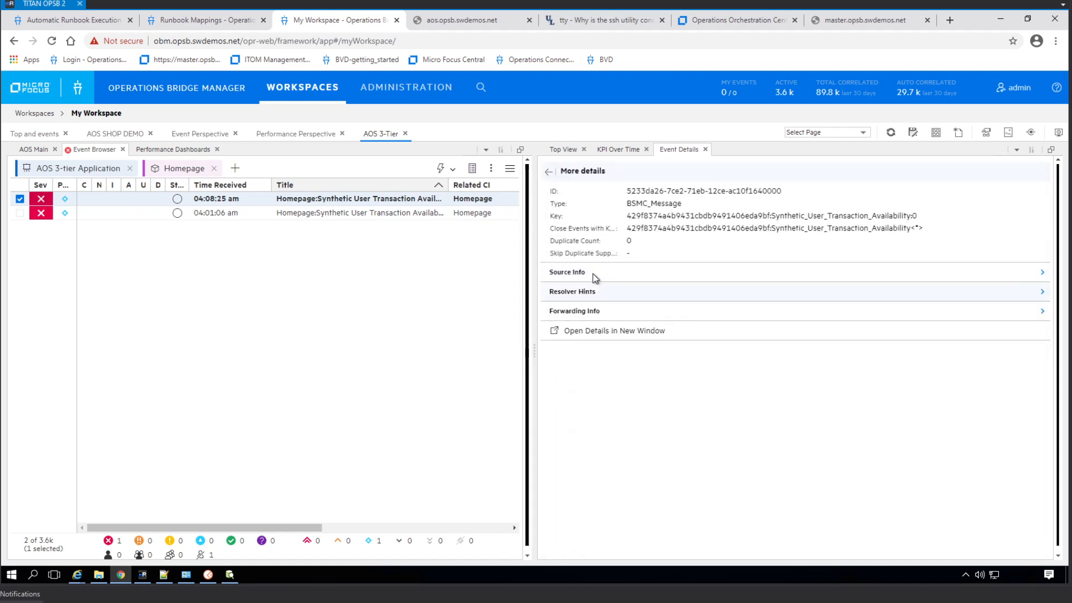
# - Inspect the forwarding information of the 04:08:25 am Homepage event and return to its main details
pyautogui.click(596, 313)
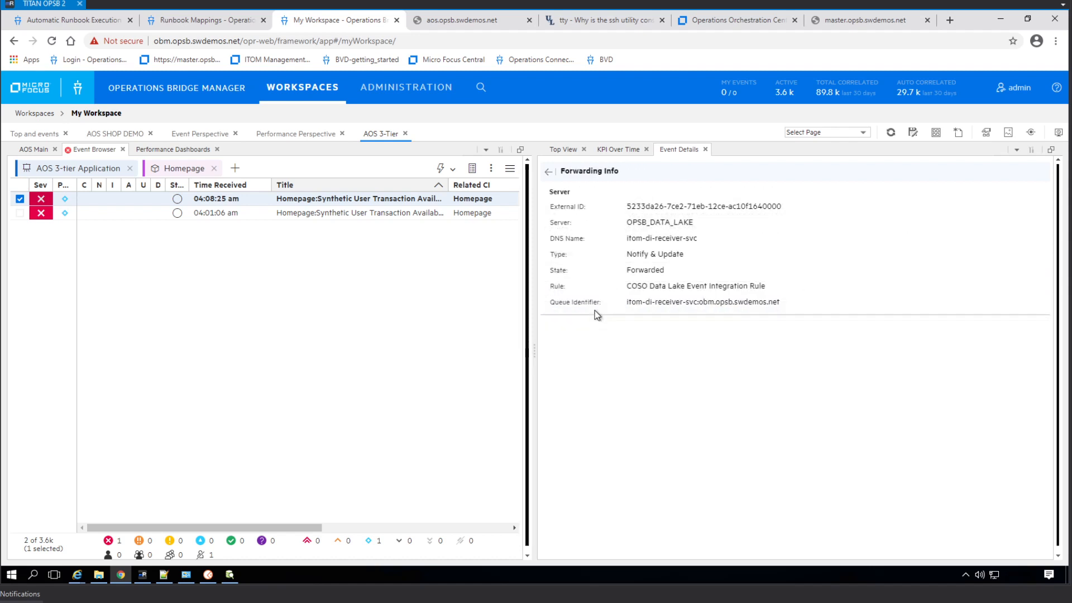
pyautogui.click(548, 172)
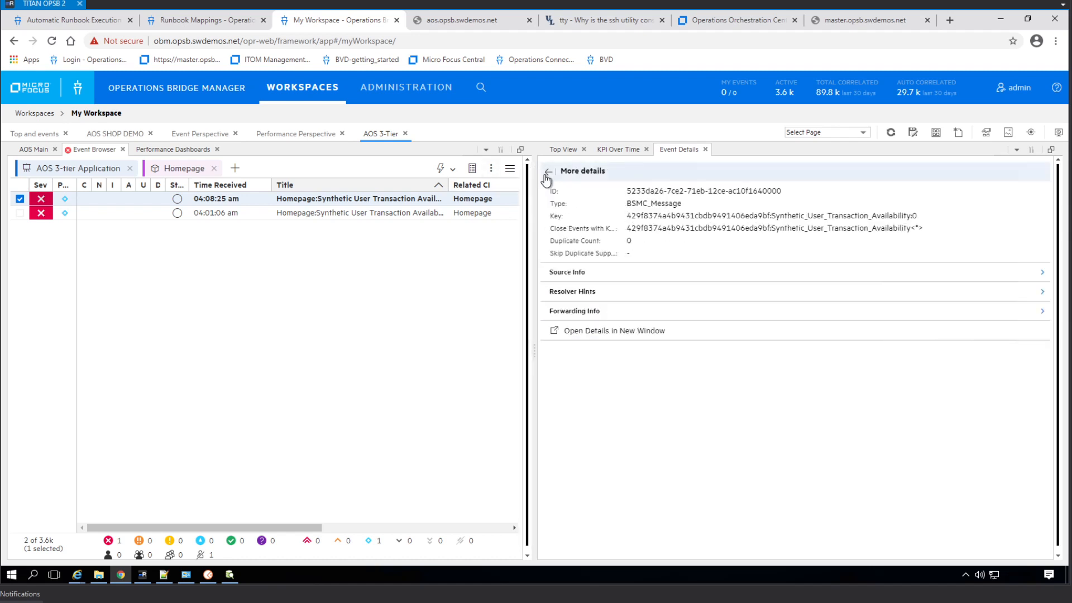
pyautogui.click(547, 172)
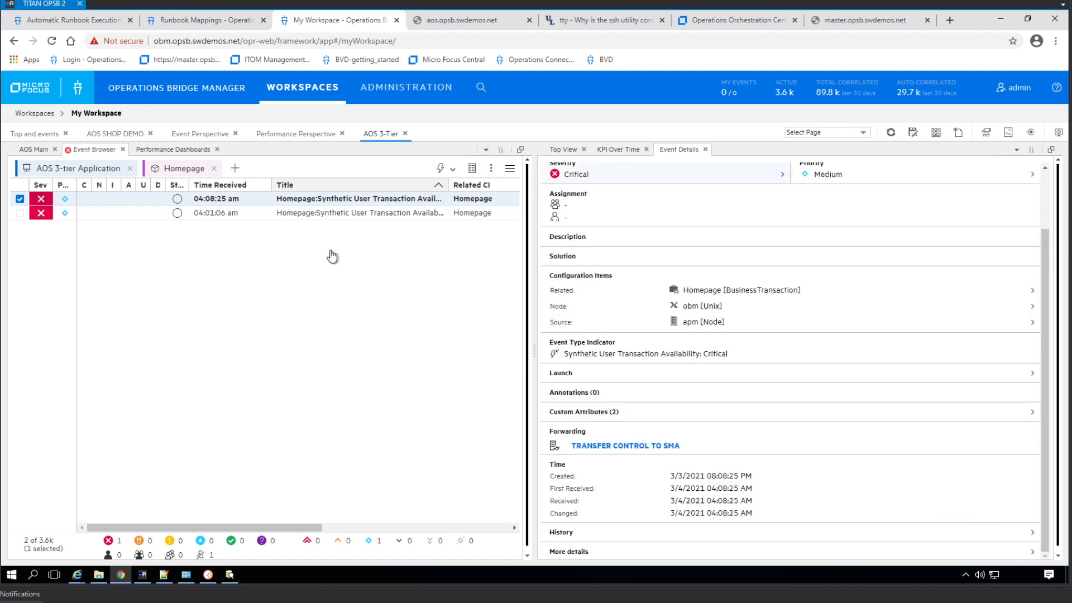
# - Review the Restart HA proxy on the LB server rule, and recheck the 04:08:25 am Homepage event's annotations and history for a runbook run
pyautogui.click(90, 20)
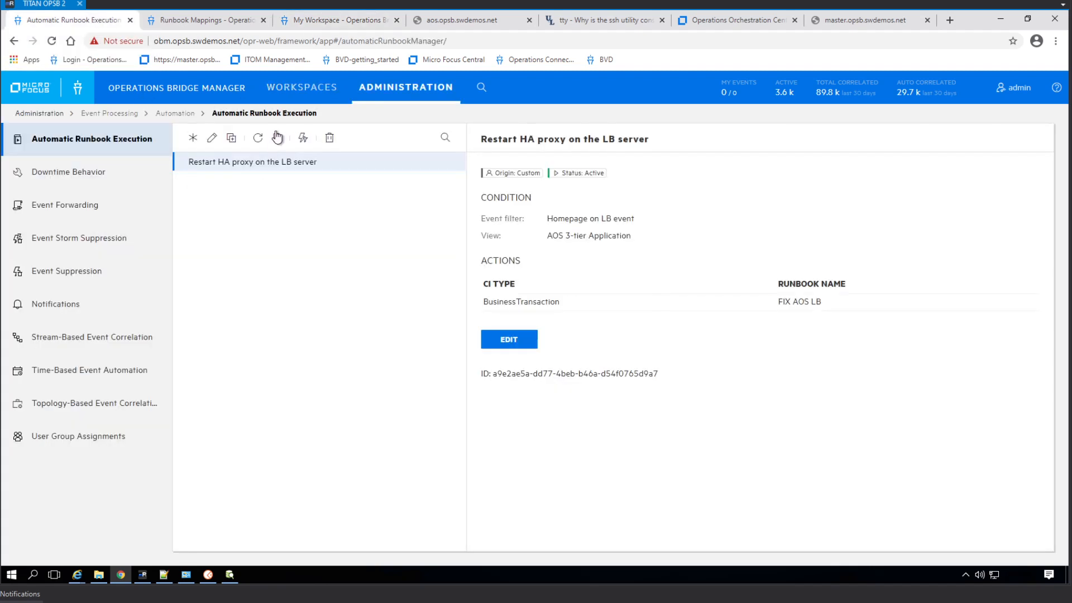
pyautogui.click(355, 27)
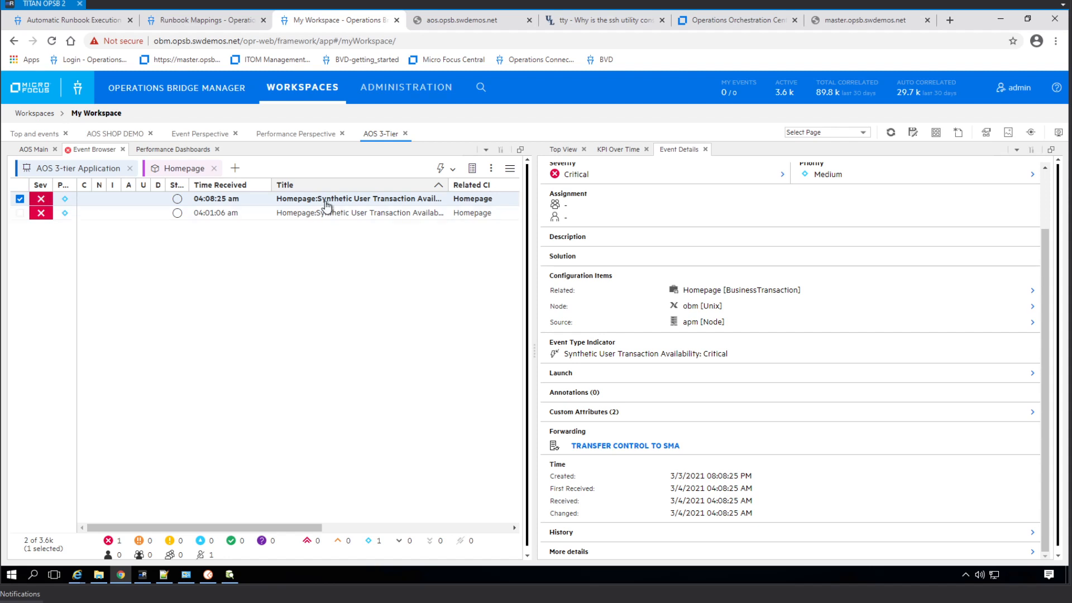
pyautogui.moveTo(327, 206)
pyautogui.scroll(2, 787, 305)
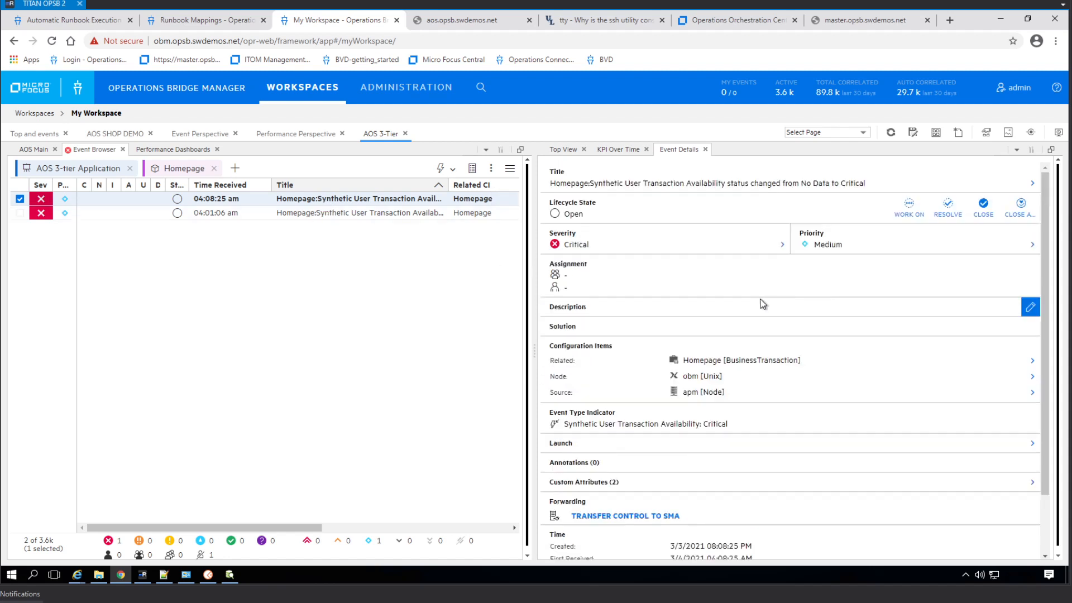
pyautogui.scroll(-1, 743, 369)
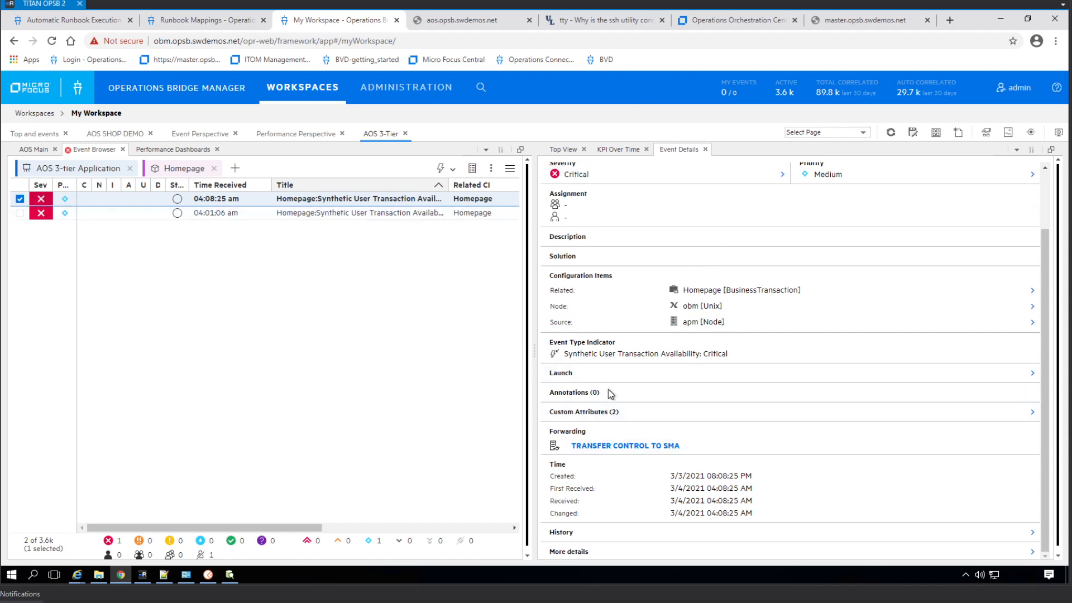
pyautogui.moveTo(607, 391)
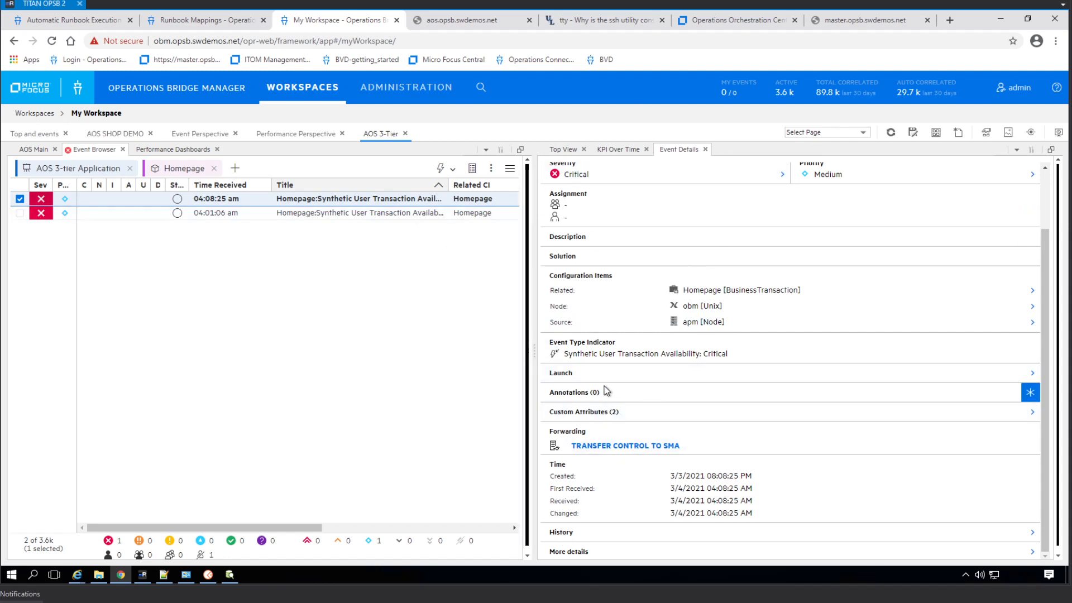
pyautogui.click(583, 540)
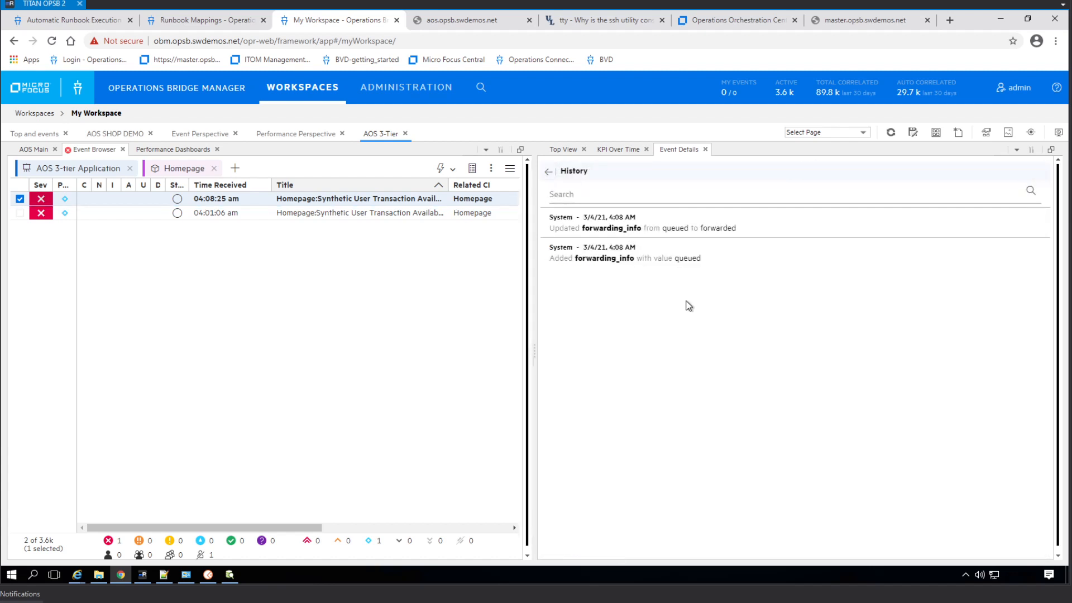
pyautogui.click(548, 171)
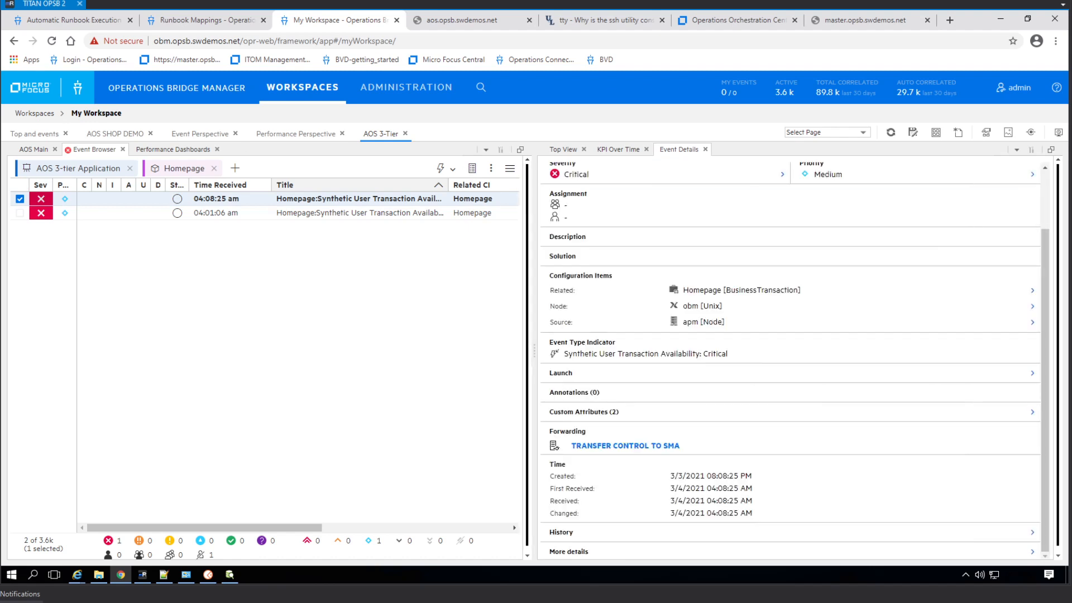